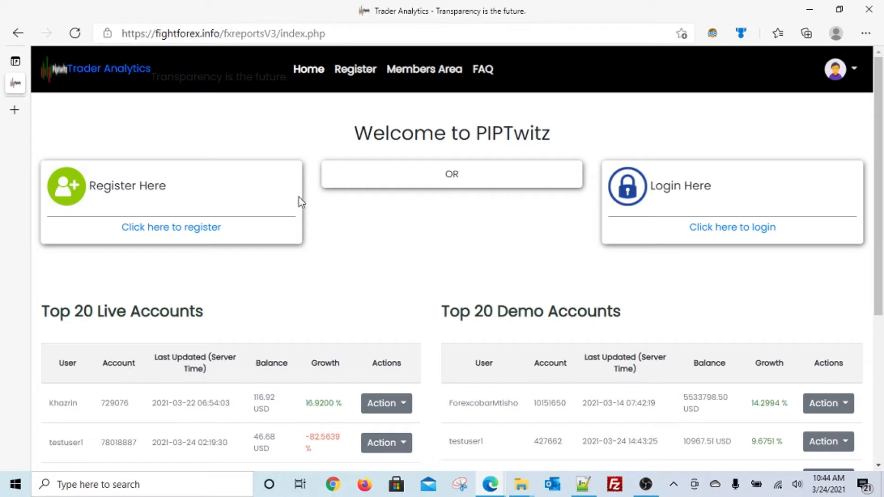
Open the View Report dashboard for the first account in the Top 20 Live Accounts table
{"action": "left_click", "coordinate": [254, 34]}
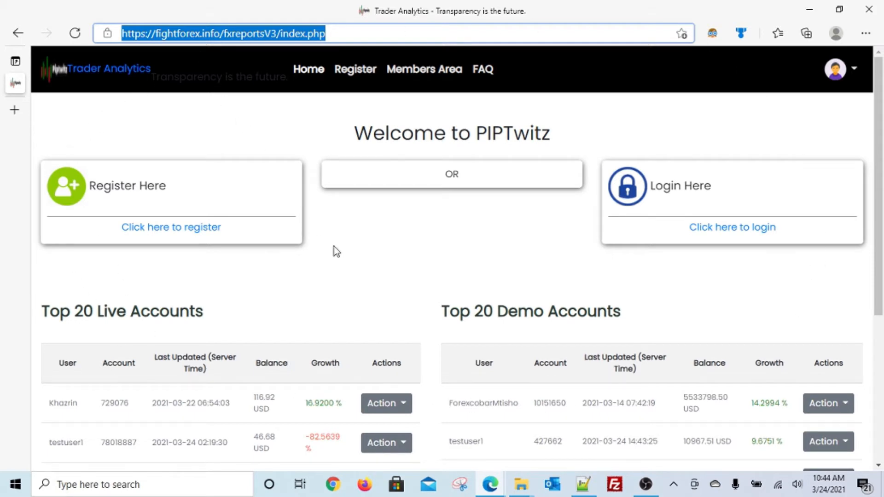
{"action": "scroll", "coordinate": [336, 251], "scroll_direction": "down", "scroll_amount": 3}
{"action": "scroll", "coordinate": [333, 247], "scroll_direction": "down", "scroll_amount": 1}
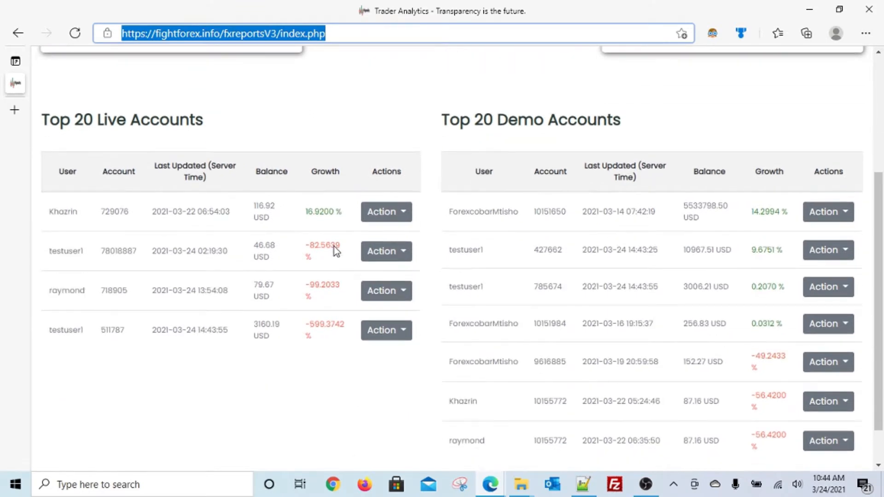
{"action": "left_click", "coordinate": [377, 220]}
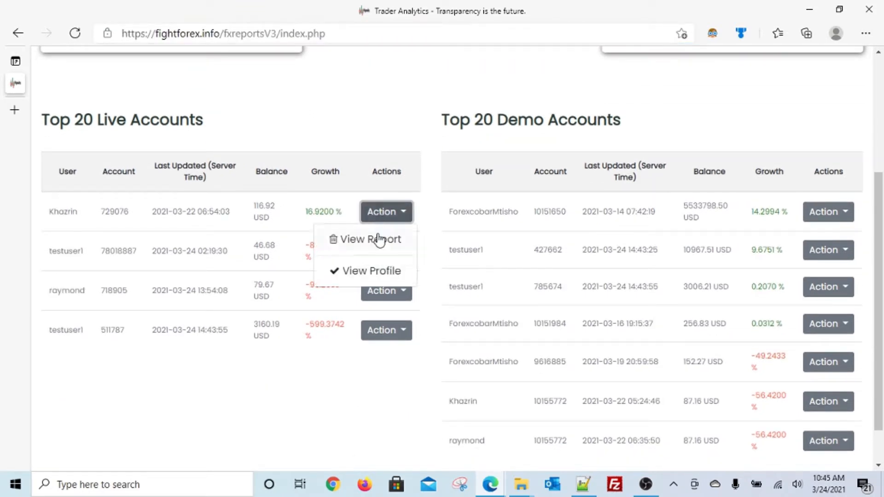
{"action": "left_click", "coordinate": [377, 239]}
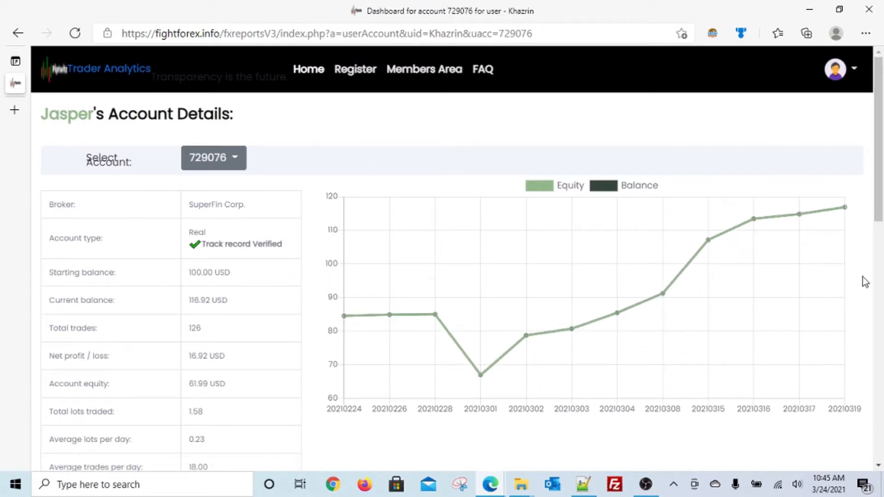
Expand Trades history on the account report, then return to the top of the page
{"action": "scroll", "coordinate": [147, 386], "scroll_direction": "down", "scroll_amount": 10}
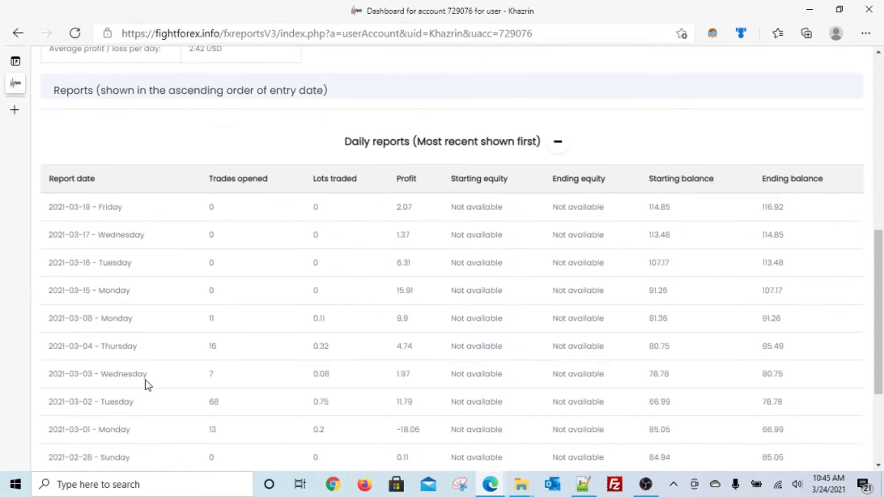
{"action": "scroll", "coordinate": [146, 385], "scroll_direction": "down", "scroll_amount": 4}
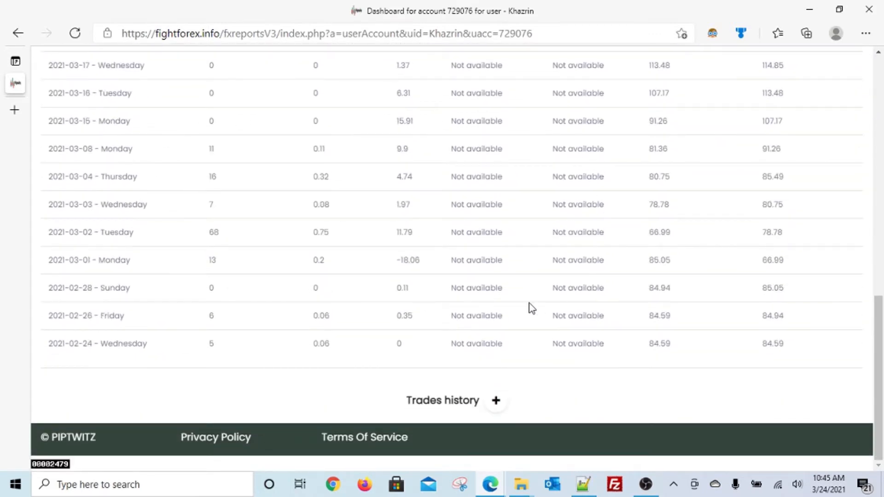
{"action": "left_click", "coordinate": [496, 401]}
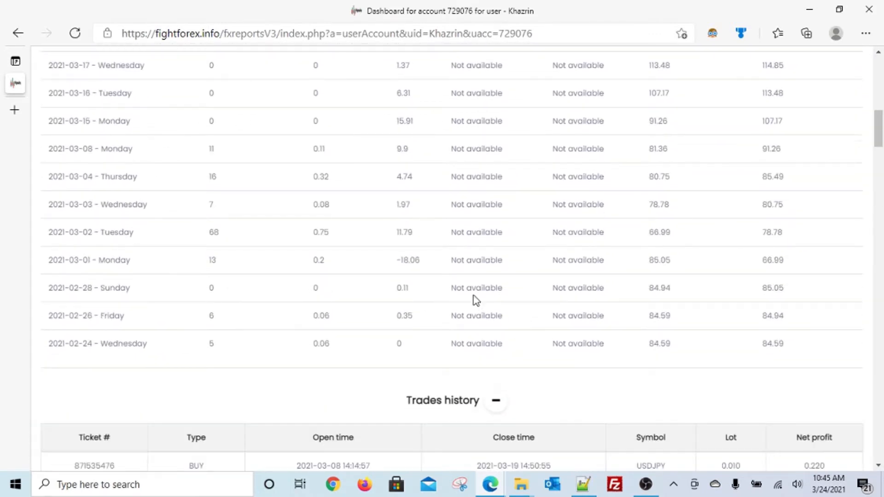
{"action": "scroll", "coordinate": [474, 300], "scroll_direction": "down", "scroll_amount": 5}
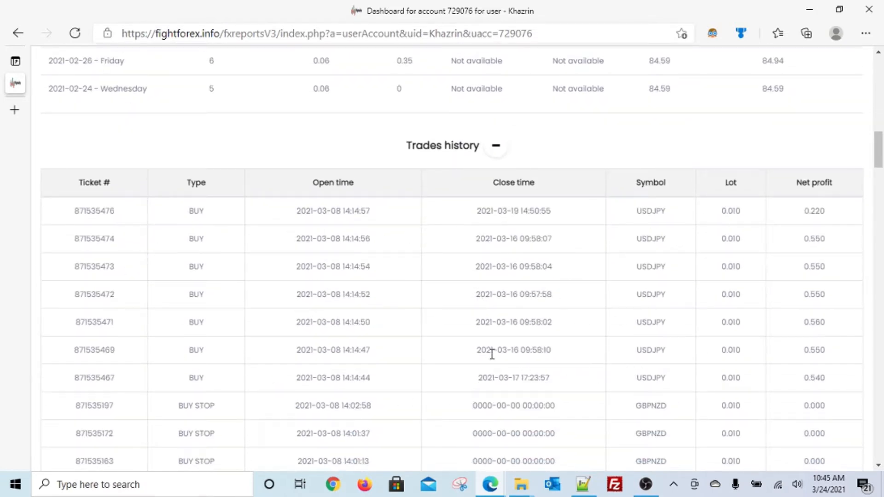
{"action": "scroll", "coordinate": [446, 356], "scroll_direction": "up", "scroll_amount": 15}
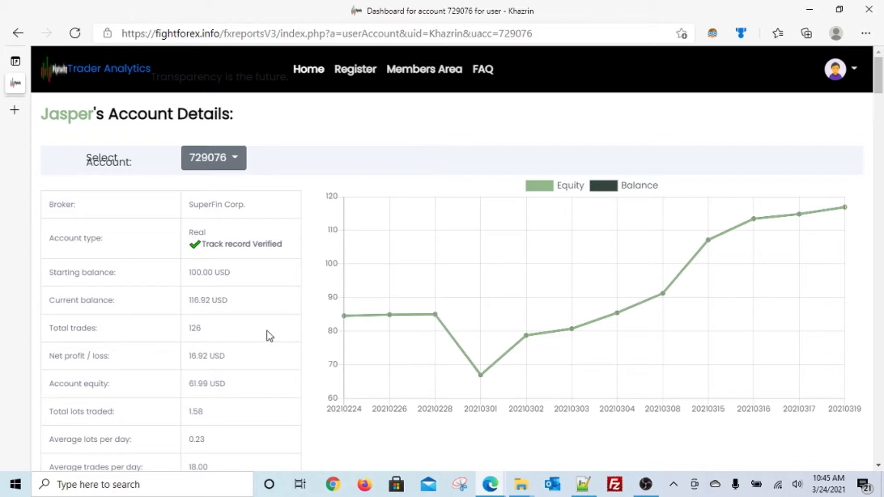
In the Downloads window, choose Extract All on the FIGHTForex_FxReports_V3 zip
{"action": "left_click", "coordinate": [517, 475]}
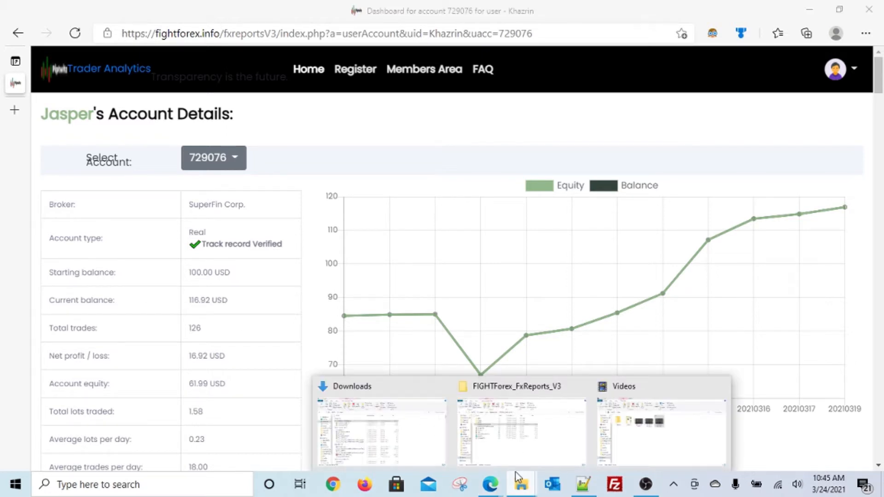
{"action": "left_click", "coordinate": [387, 448]}
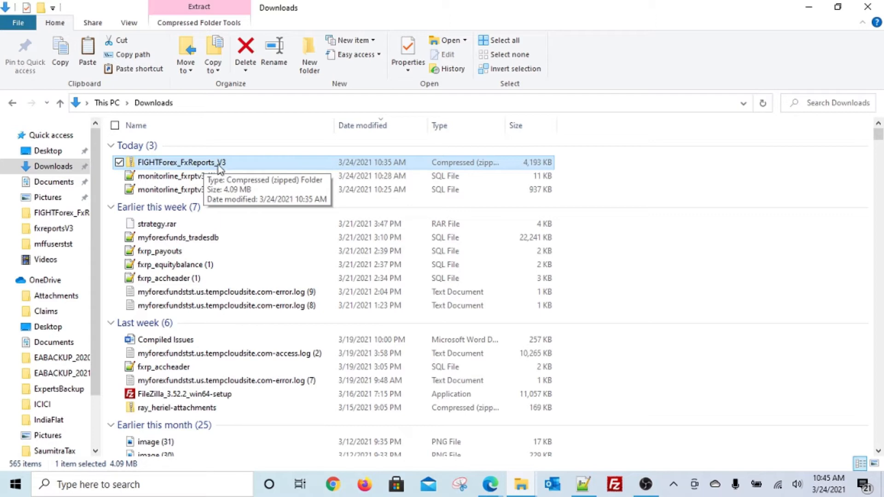
{"action": "right_click", "coordinate": [219, 168]}
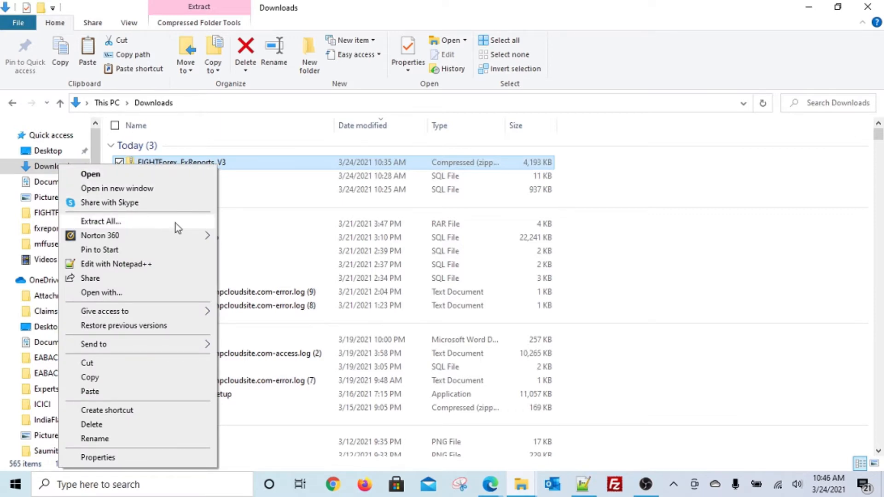
{"action": "left_click", "coordinate": [100, 222]}
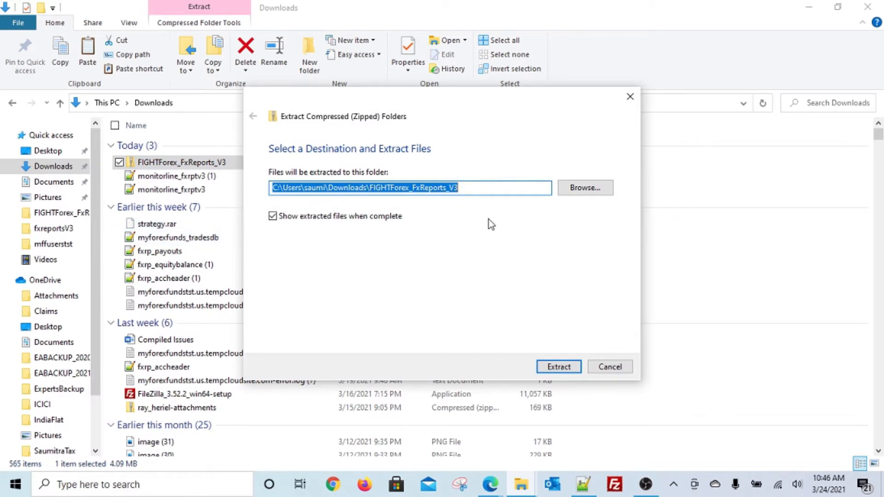
Extract the FIGHTForex_FxReports_V3 archive and maximize the window showing its extracted files
{"action": "left_click", "coordinate": [569, 368]}
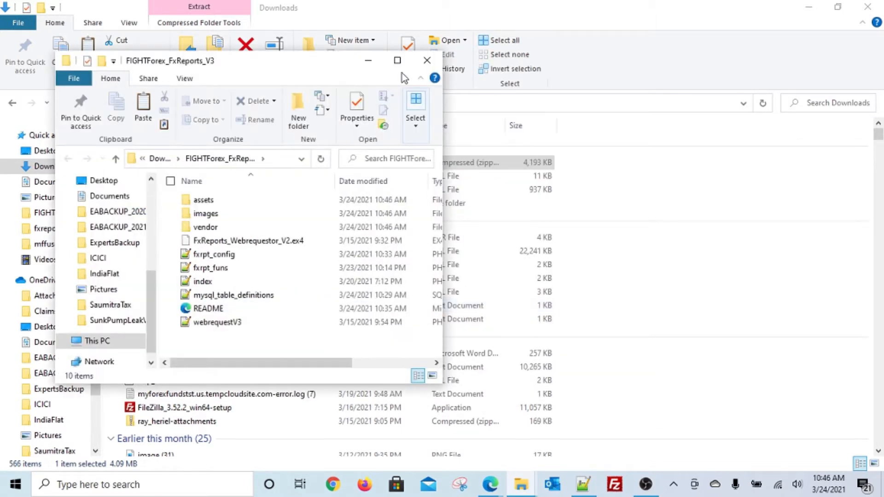
{"action": "left_click", "coordinate": [398, 61]}
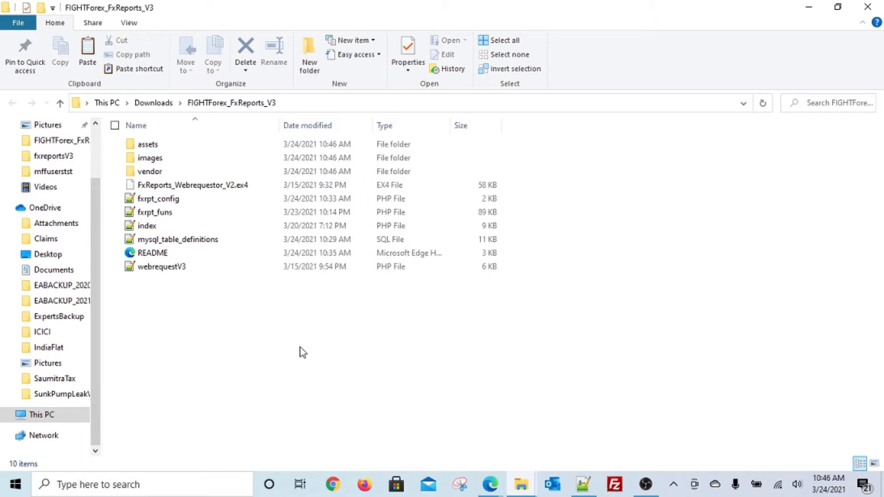
{"action": "left_click", "coordinate": [490, 488]}
Go from VPS Servers through Dedicated Hosting to Semi-dedicated Servers in Edge, then open Sign In
{"action": "left_click", "coordinate": [422, 428]}
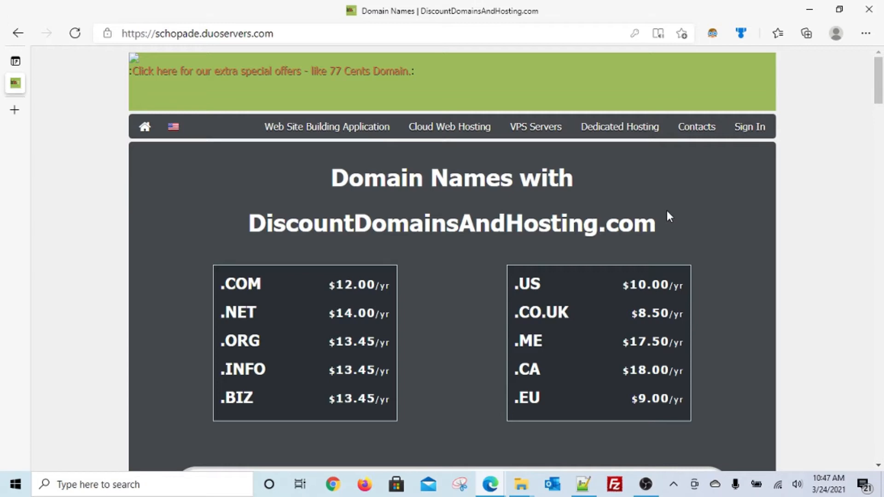
{"action": "left_click", "coordinate": [287, 33]}
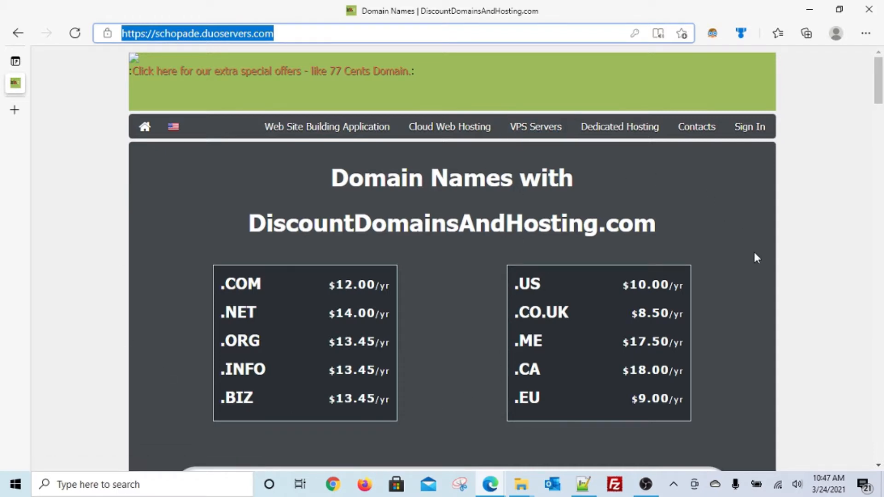
{"action": "left_click", "coordinate": [524, 124]}
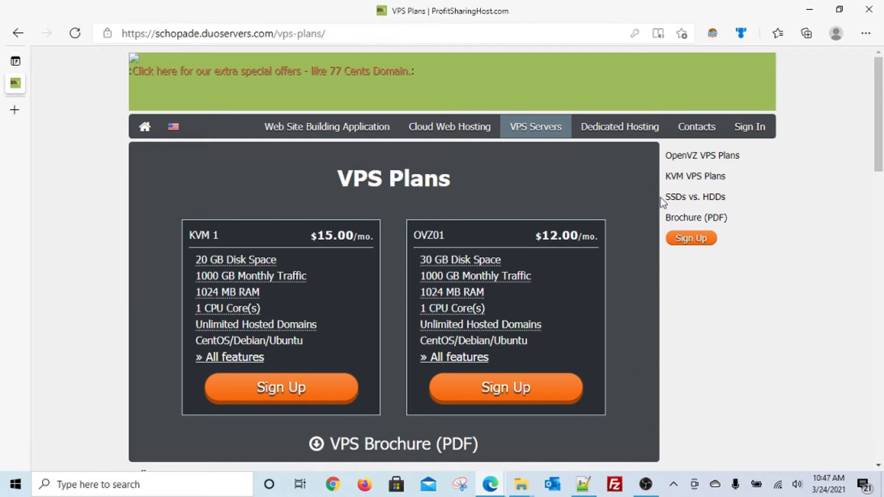
{"action": "left_click", "coordinate": [631, 134]}
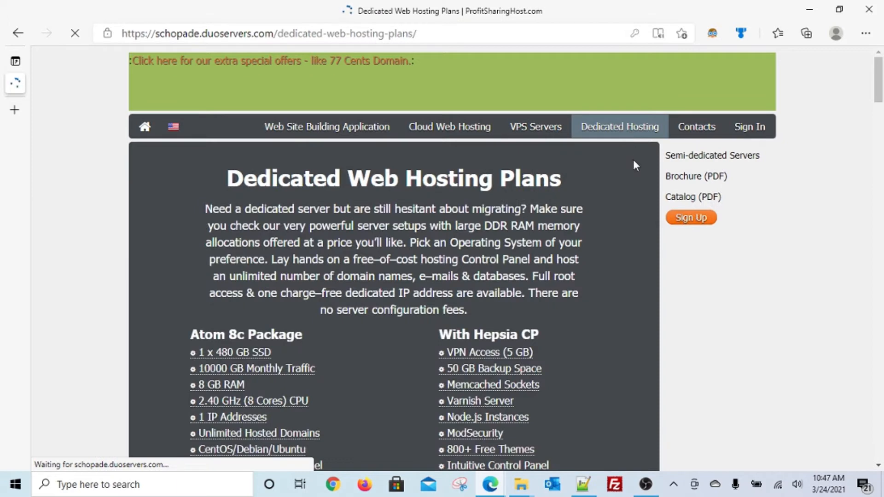
{"action": "left_click", "coordinate": [681, 160]}
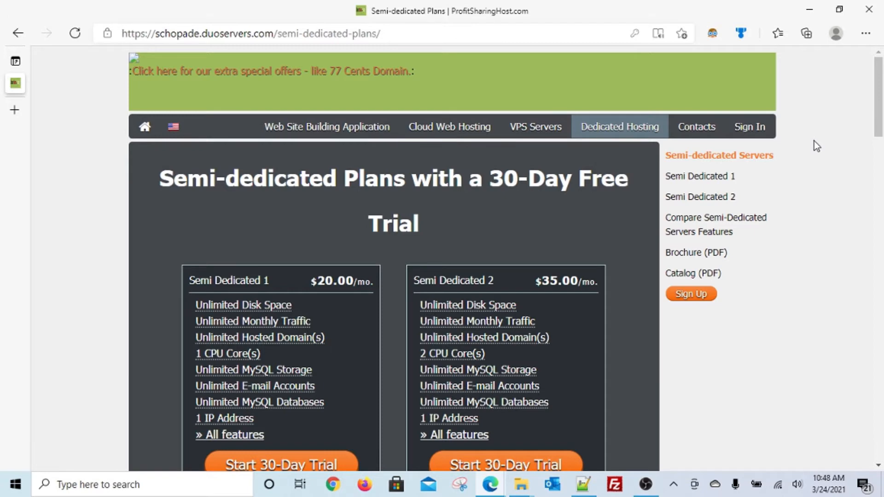
{"action": "left_click", "coordinate": [749, 133]}
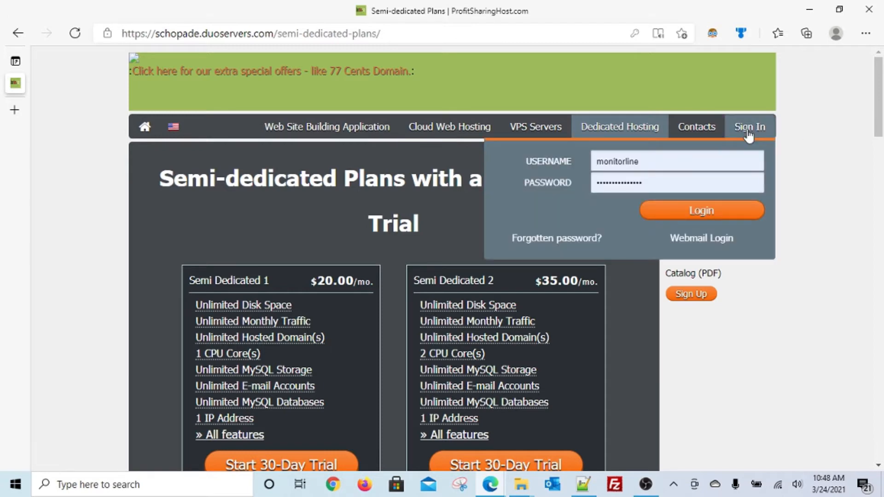
Log in to the control panel, open File Manager and expand the fightforex.info folder
{"action": "left_click", "coordinate": [722, 213]}
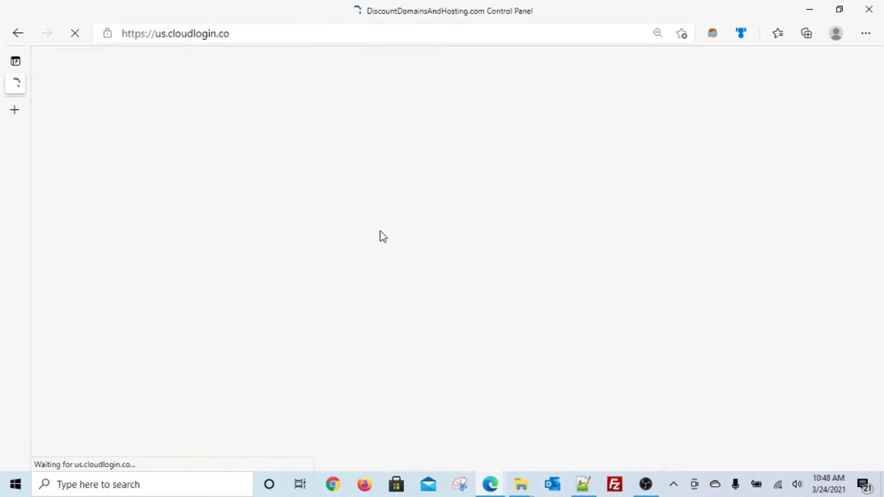
{"action": "scroll", "coordinate": [381, 232], "scroll_direction": "down", "scroll_amount": 1}
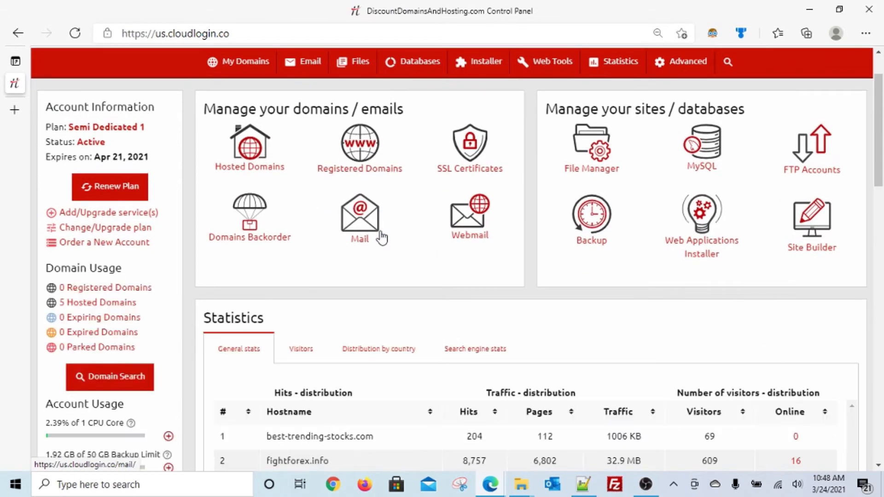
{"action": "mouse_move", "coordinate": [355, 74]}
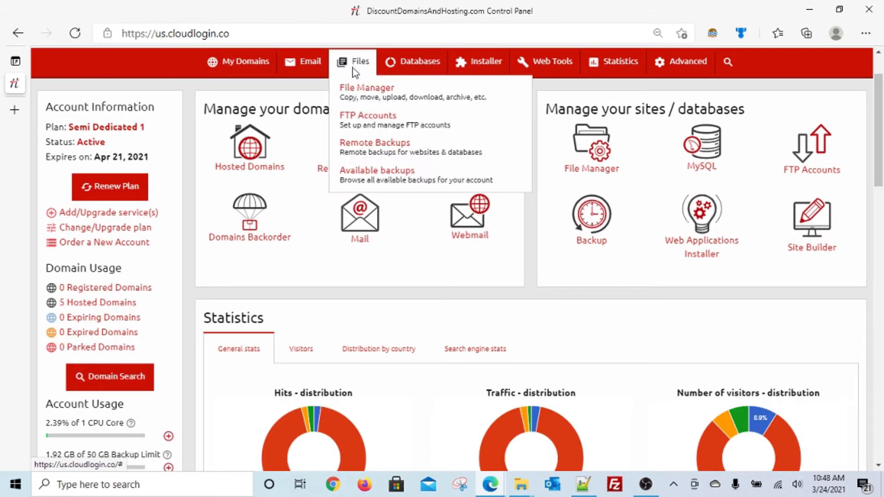
{"action": "left_click", "coordinate": [342, 90]}
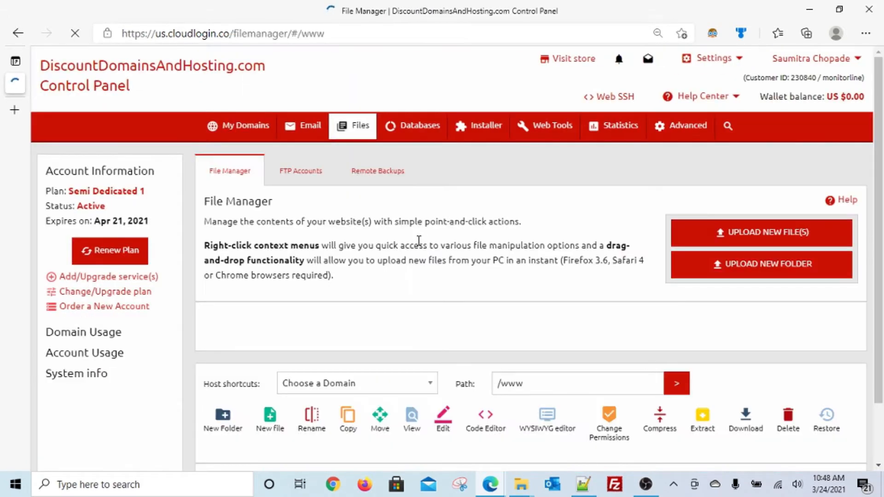
{"action": "scroll", "coordinate": [421, 244], "scroll_direction": "down", "scroll_amount": 3}
{"action": "left_click", "coordinate": [267, 401]}
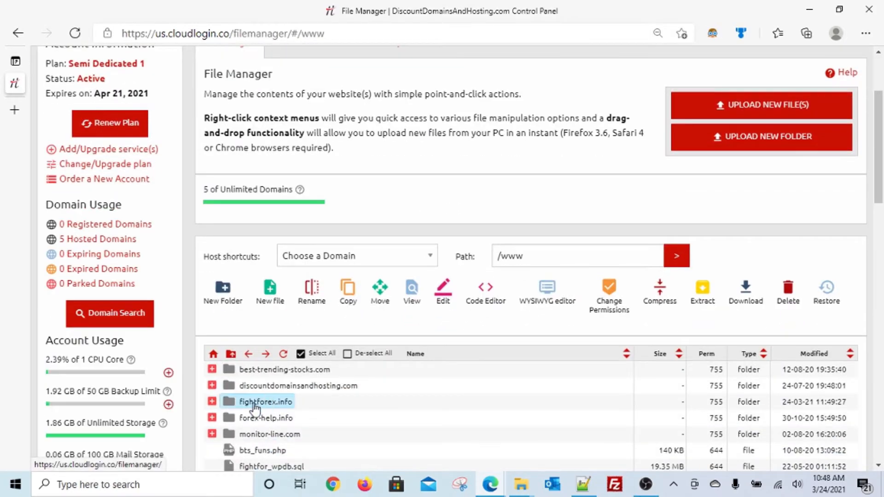
{"action": "left_click", "coordinate": [212, 402]}
Select the fxreportsV3 folder and scroll through the /www file listing
{"action": "scroll", "coordinate": [366, 390], "scroll_direction": "down", "scroll_amount": 1}
{"action": "scroll", "coordinate": [363, 389], "scroll_direction": "down", "scroll_amount": 4}
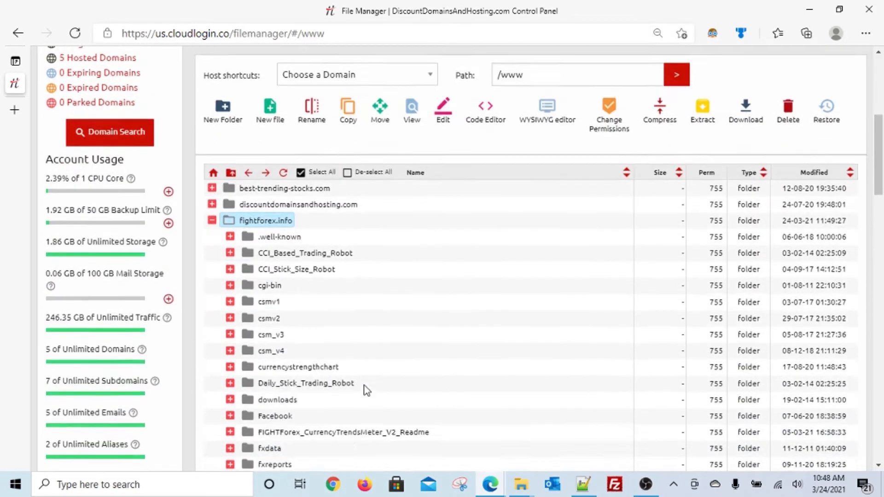
{"action": "left_click", "coordinate": [281, 381]}
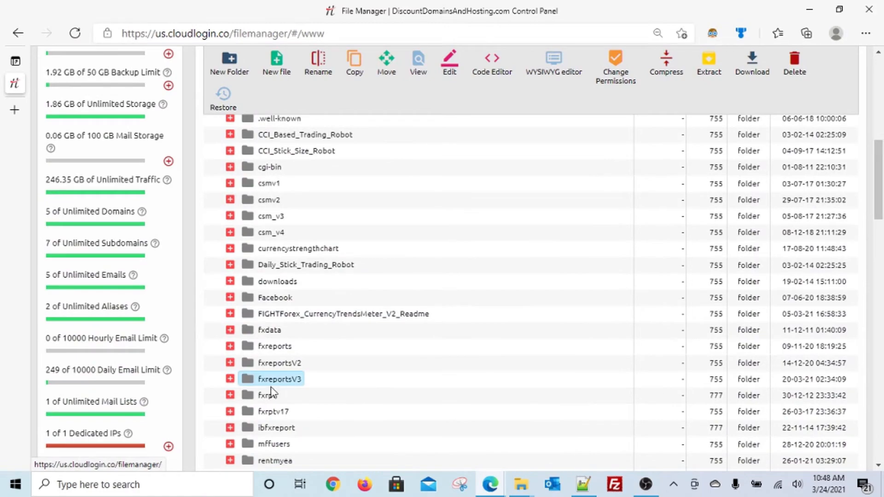
{"action": "scroll", "coordinate": [428, 256], "scroll_direction": "up", "scroll_amount": 10}
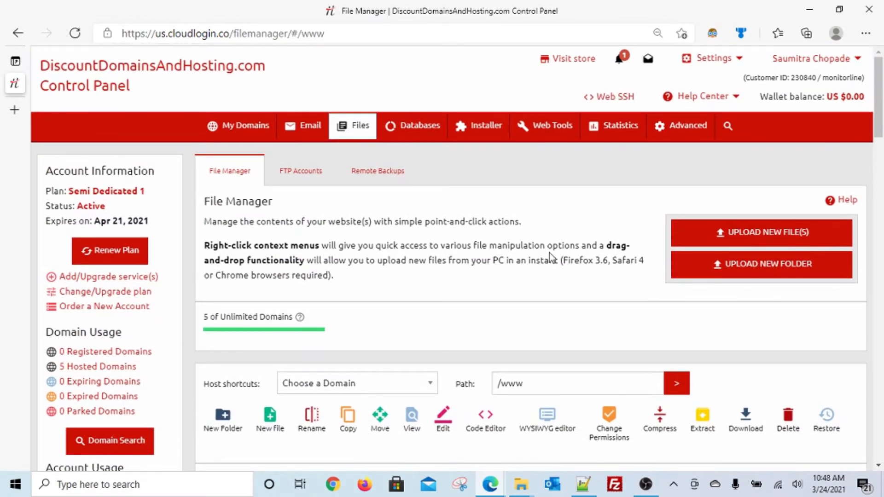
{"action": "scroll", "coordinate": [549, 253], "scroll_direction": "down", "scroll_amount": 1}
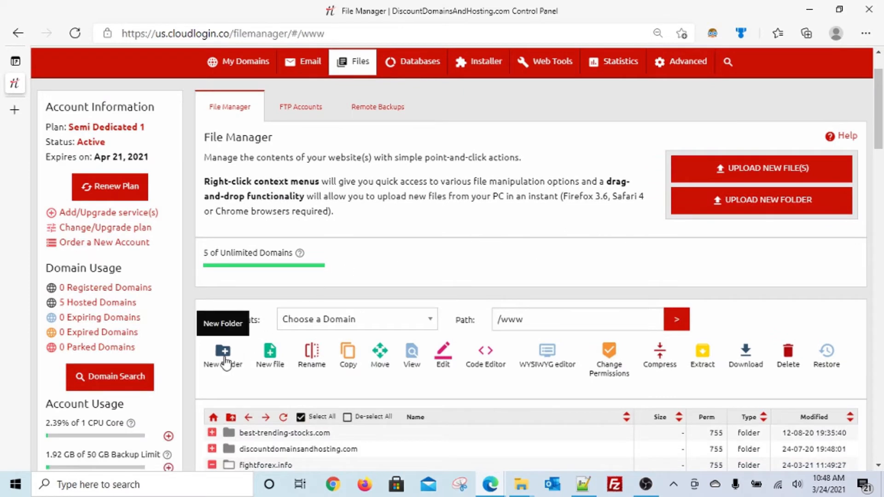
{"action": "scroll", "coordinate": [223, 353], "scroll_direction": "down", "scroll_amount": 4}
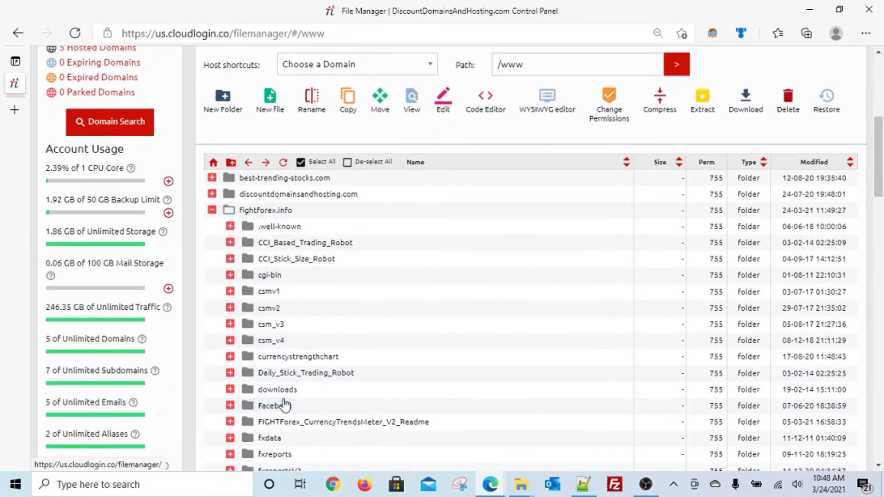
{"action": "scroll", "coordinate": [254, 292], "scroll_direction": "up", "scroll_amount": 3}
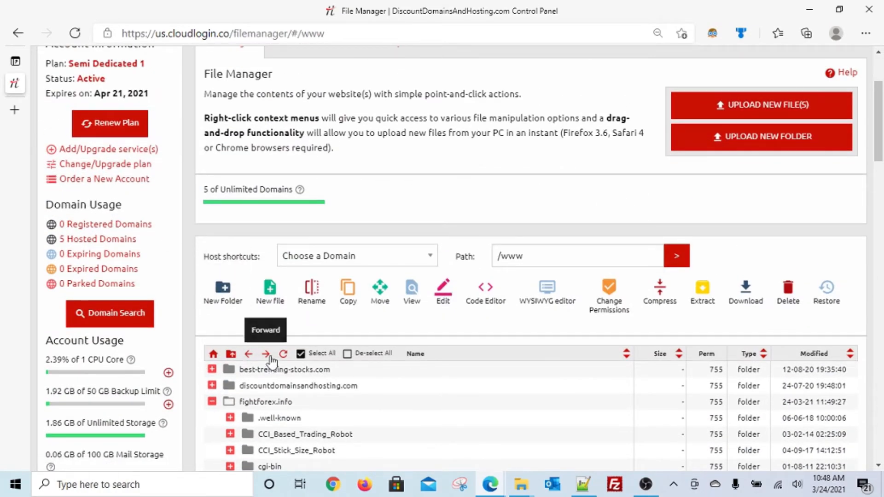
{"action": "scroll", "coordinate": [276, 356], "scroll_direction": "down", "scroll_amount": 3}
{"action": "scroll", "coordinate": [286, 356], "scroll_direction": "down", "scroll_amount": 3}
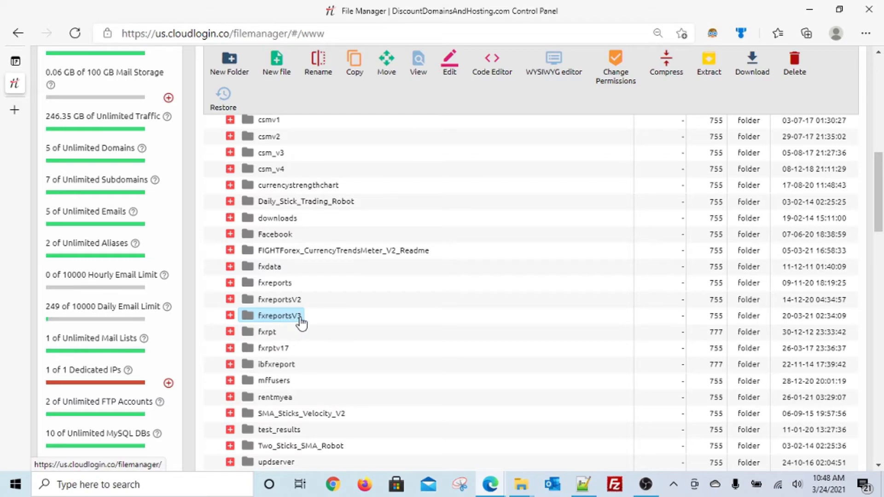
{"action": "scroll", "coordinate": [519, 293], "scroll_direction": "up", "scroll_amount": 15}
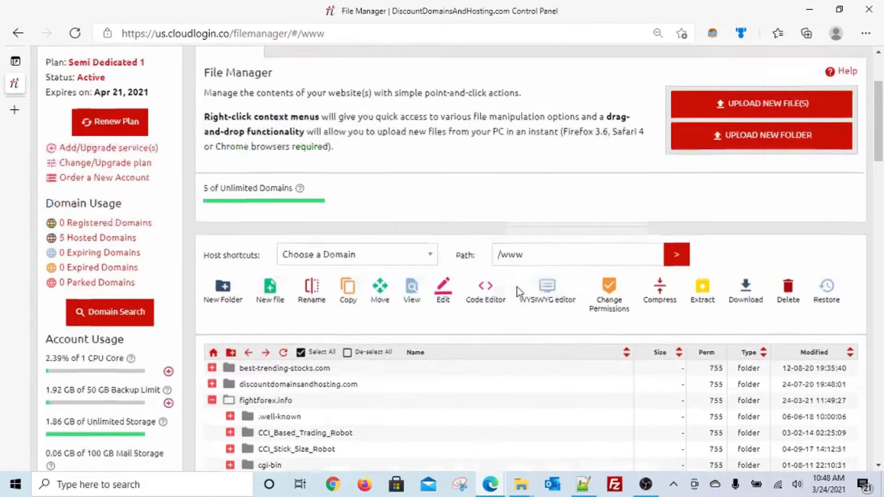
Go to Databases > MySQL Databases, review the database list, and start ADD MYSQL
{"action": "mouse_move", "coordinate": [419, 127]}
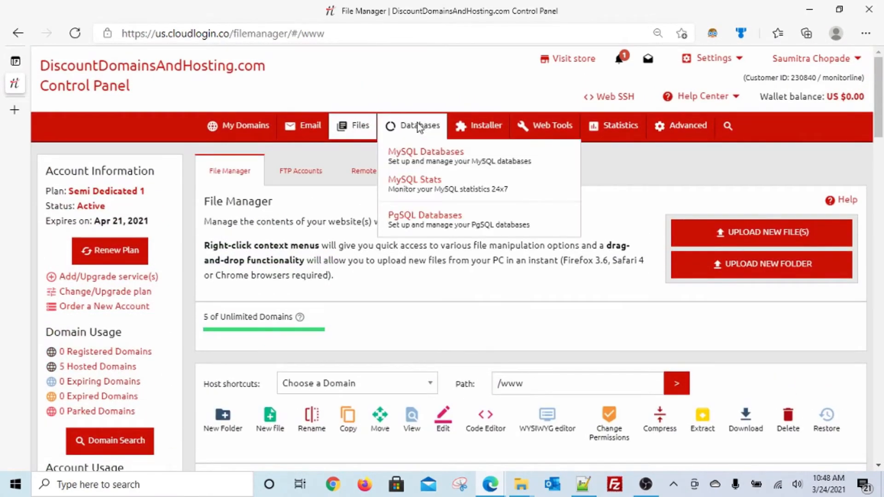
{"action": "left_click", "coordinate": [418, 155]}
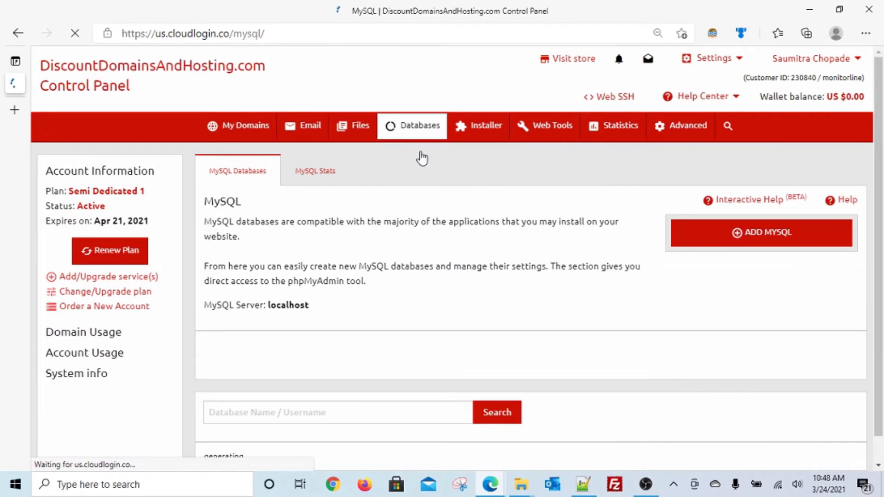
{"action": "scroll", "coordinate": [574, 250], "scroll_direction": "down", "scroll_amount": 5}
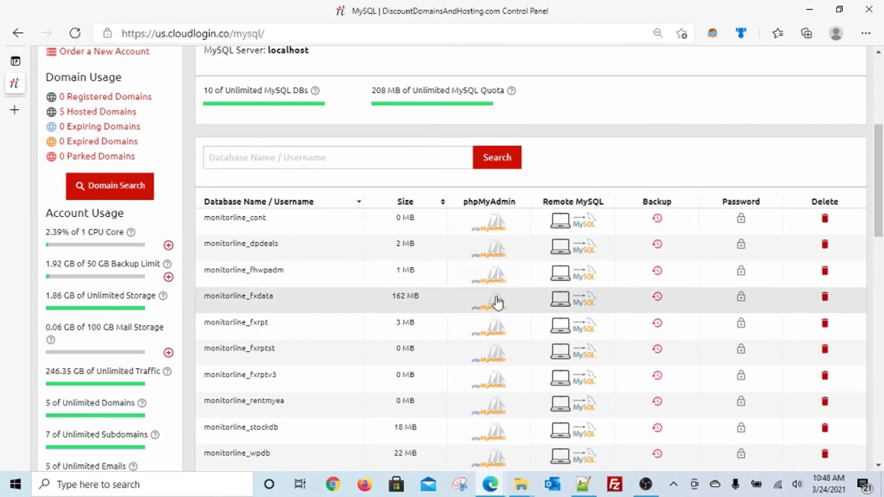
{"action": "scroll", "coordinate": [497, 302], "scroll_direction": "down", "scroll_amount": 4}
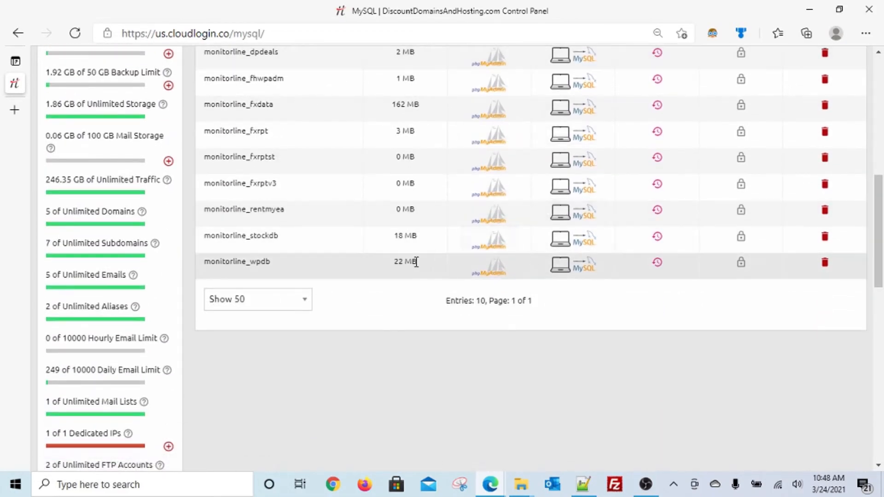
{"action": "scroll", "coordinate": [414, 261], "scroll_direction": "up", "scroll_amount": 10}
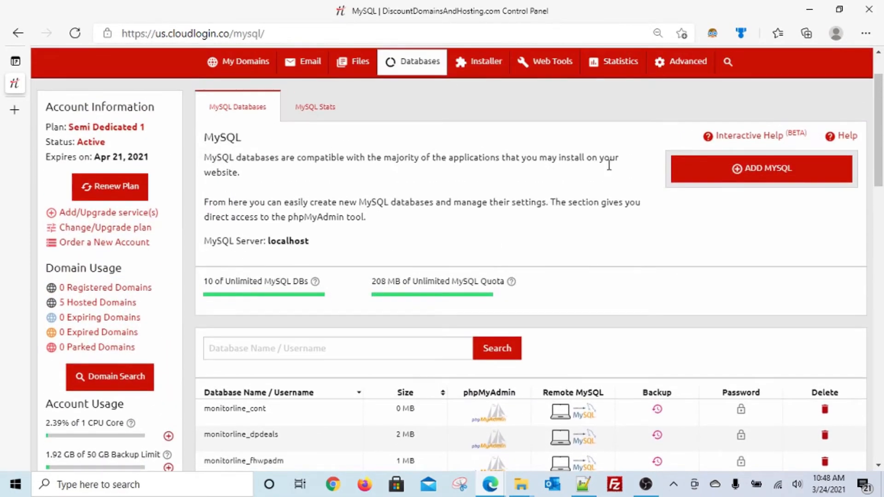
{"action": "scroll", "coordinate": [644, 244], "scroll_direction": "up", "scroll_amount": 2}
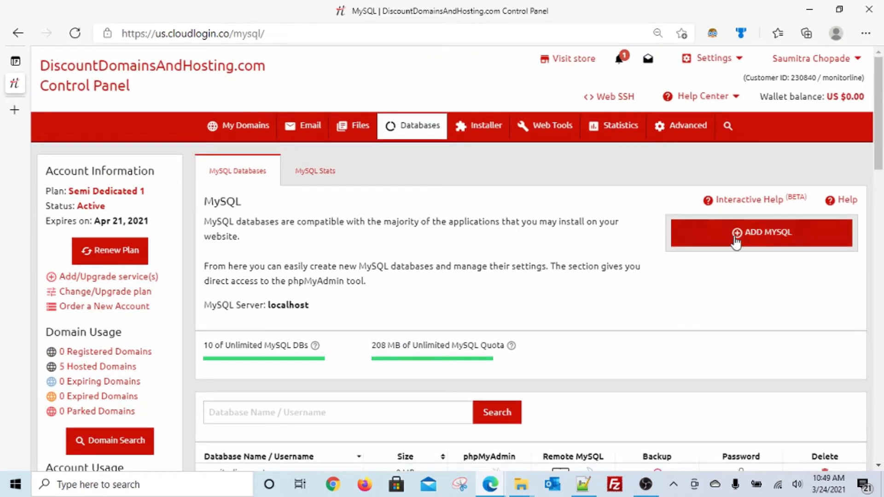
{"action": "left_click", "coordinate": [755, 234]}
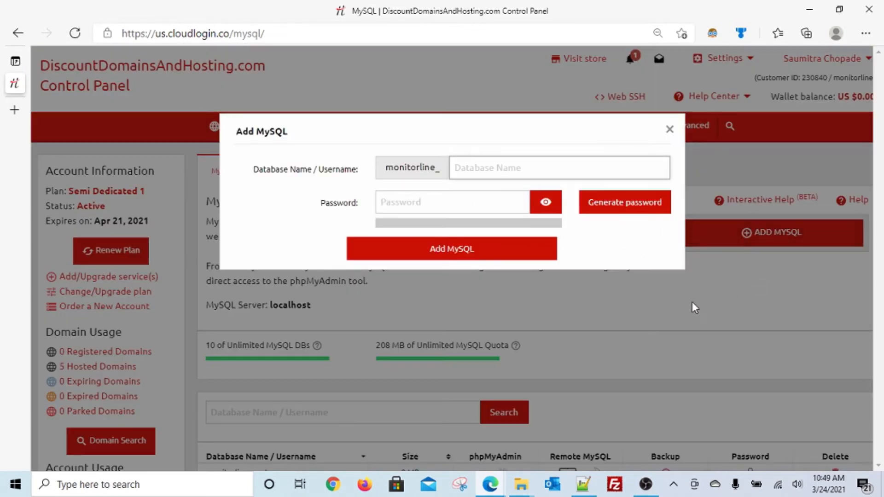
Enter fxrpt3 as the new database name and generate a password
{"action": "left_click", "coordinate": [474, 169]}
{"action": "type", "text": "fx"}
{"action": "type", "text": "rp14"}
{"action": "left_click", "coordinate": [603, 203]}
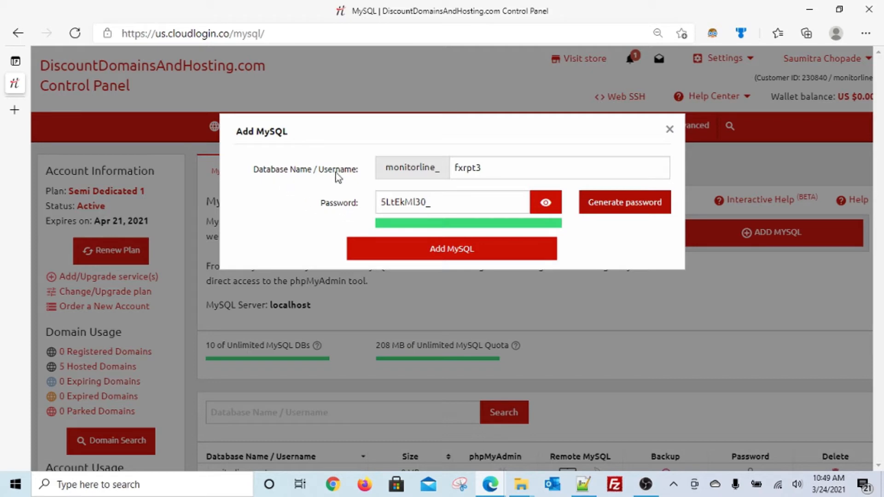
Copy the database name and generated password, then close the Add MySQL form unsaved
{"action": "left_click_drag", "start_coordinate": [513, 168], "coordinate": [285, 176]}
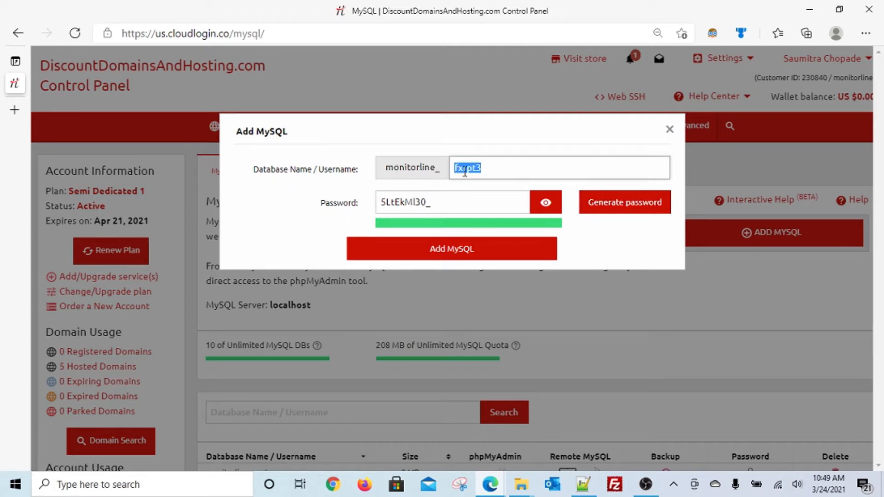
{"action": "left_click_drag", "start_coordinate": [448, 205], "coordinate": [372, 203]}
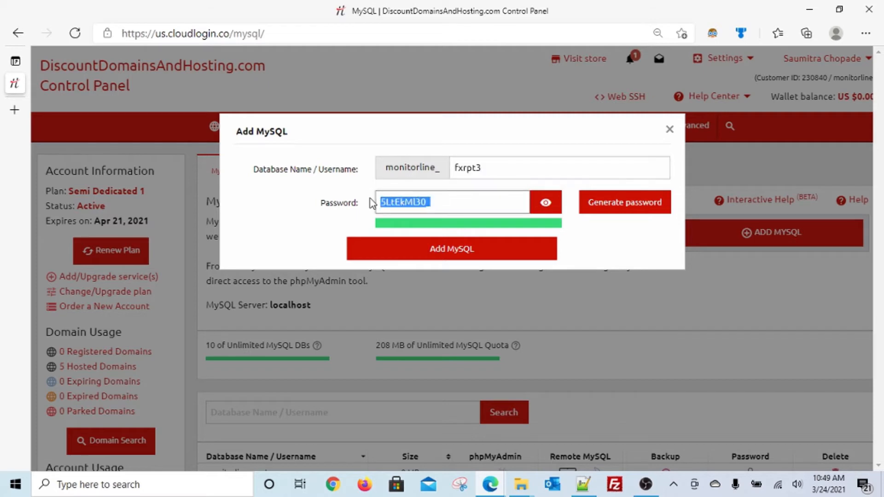
{"action": "left_click", "coordinate": [670, 130]}
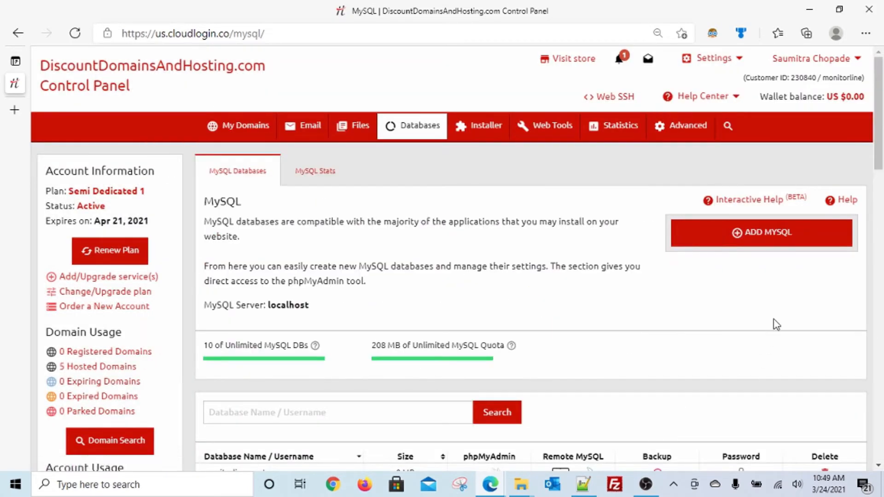
{"action": "scroll", "coordinate": [775, 324], "scroll_direction": "down", "scroll_amount": 1}
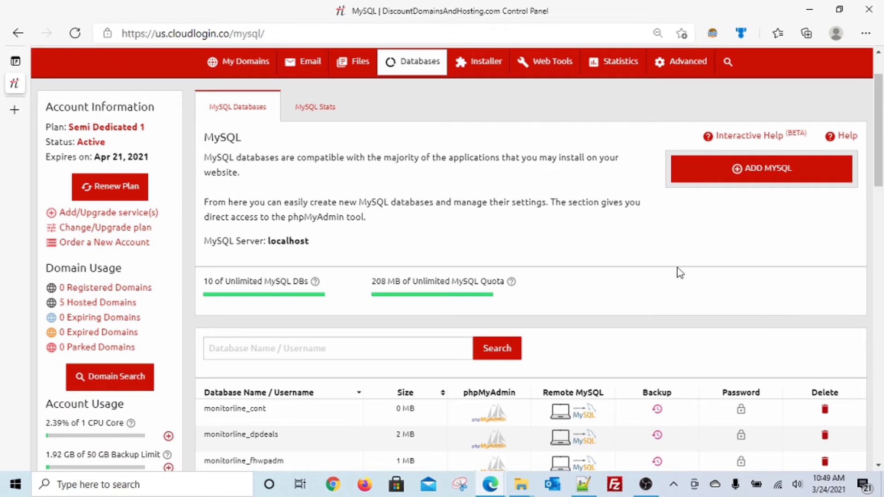
{"action": "scroll", "coordinate": [680, 273], "scroll_direction": "up", "scroll_amount": 1}
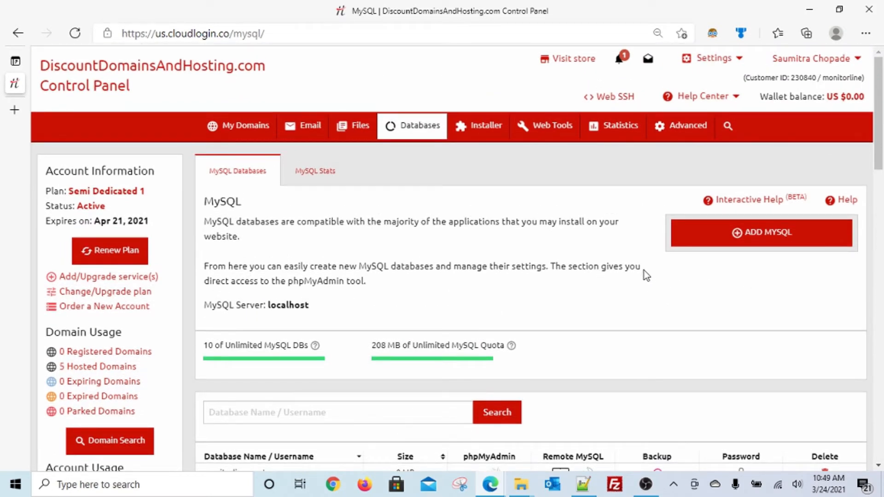
Launch phpMyAdmin for the monitorline_fxrptv3 database from the MySQL list
{"action": "scroll", "coordinate": [644, 273], "scroll_direction": "down", "scroll_amount": 3}
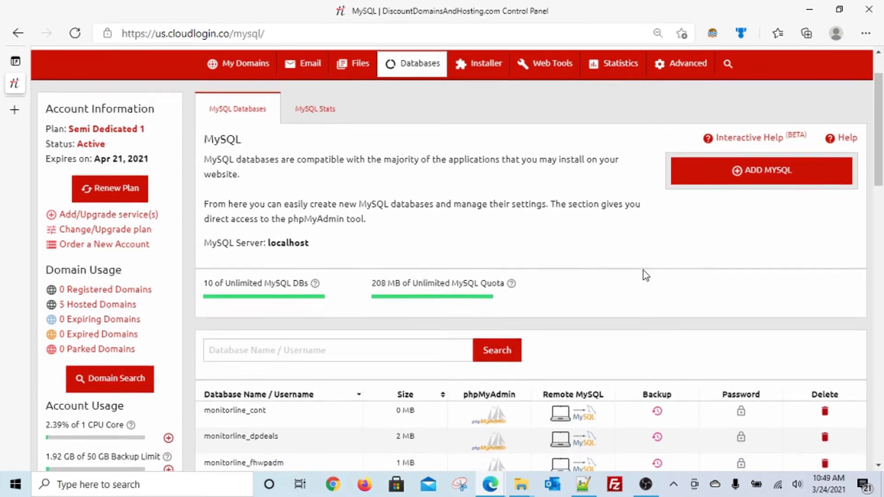
{"action": "scroll", "coordinate": [642, 270], "scroll_direction": "down", "scroll_amount": 1}
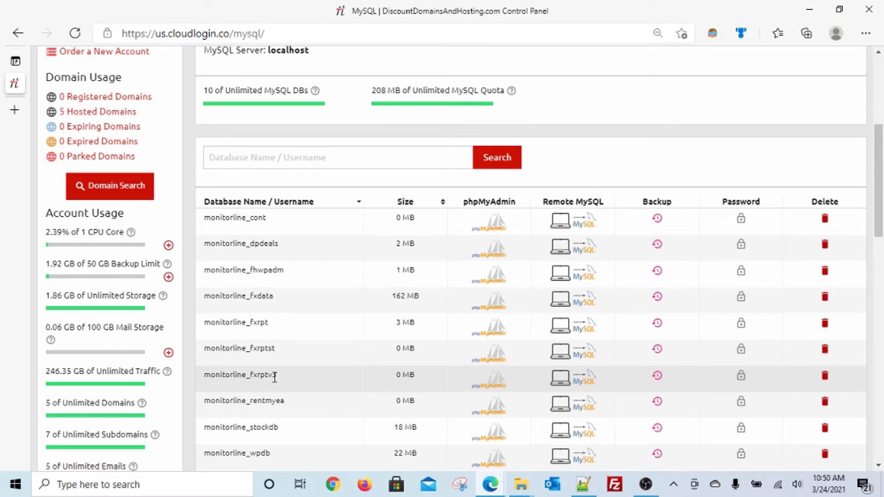
{"action": "left_click", "coordinate": [487, 386]}
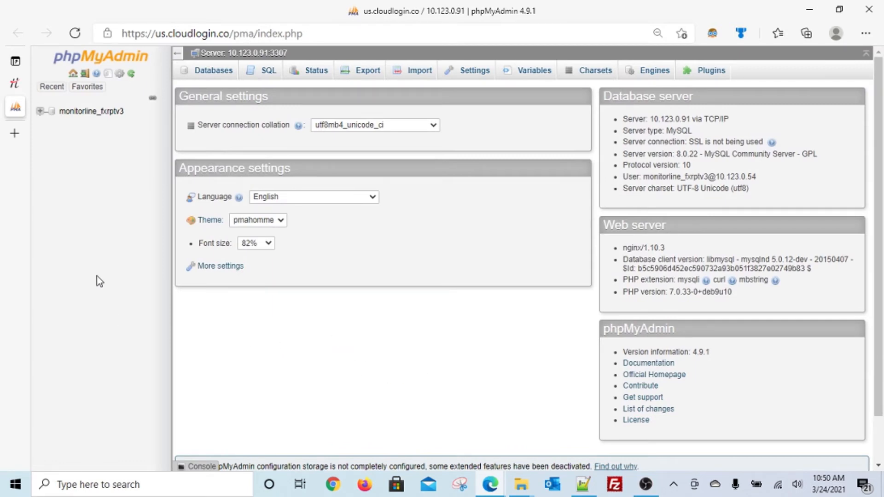
Show monitorline_fxrptv3's nine tables, check the Import page, then switch to the SQL tab
{"action": "left_click", "coordinate": [89, 112]}
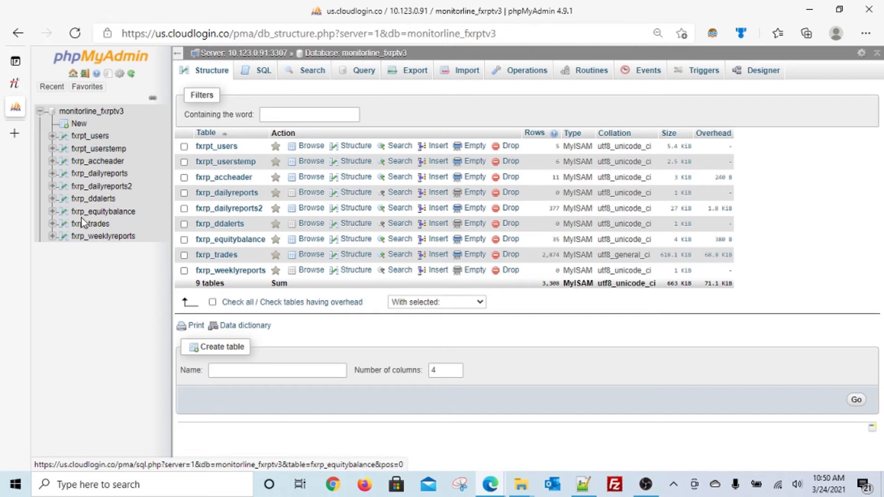
{"action": "left_click", "coordinate": [89, 115]}
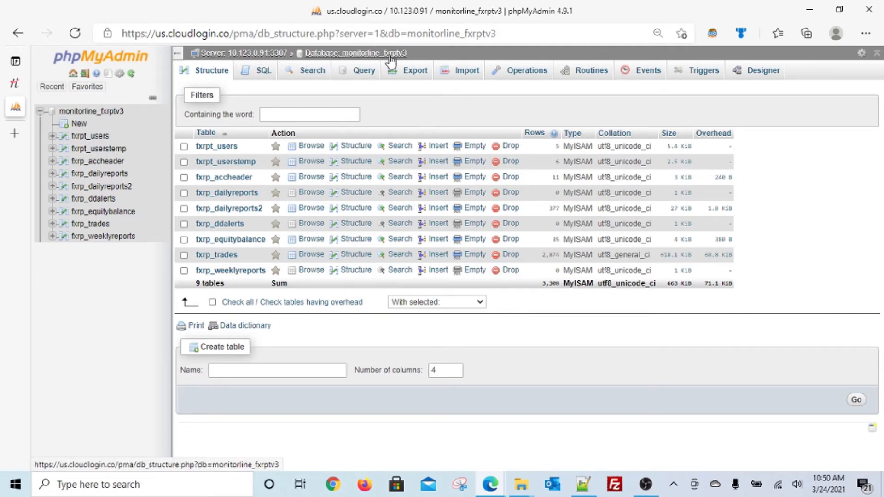
{"action": "left_click", "coordinate": [451, 78]}
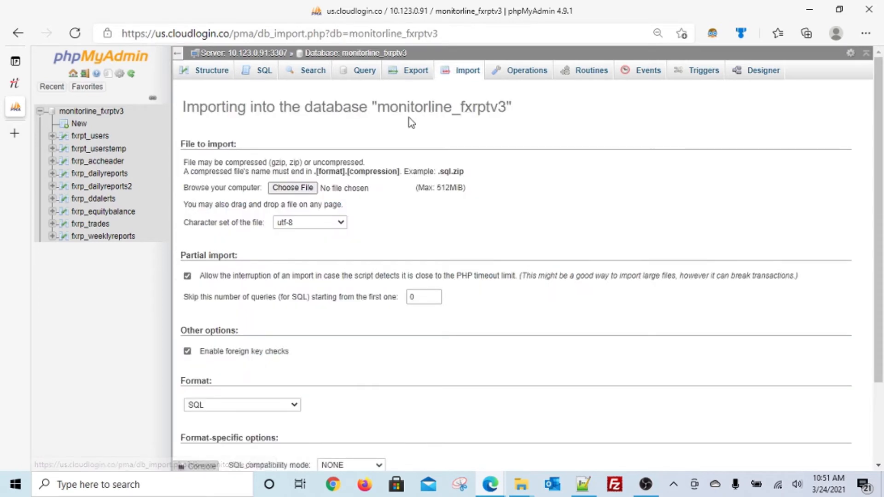
{"action": "left_click", "coordinate": [262, 74]}
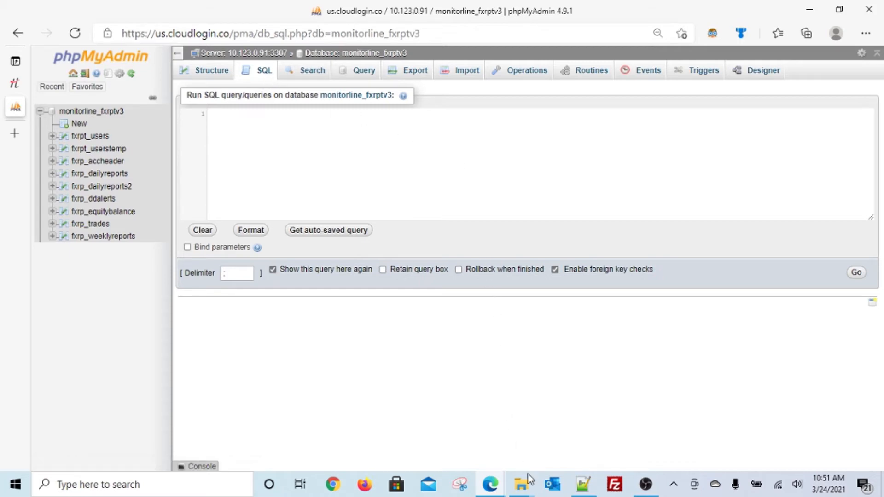
{"action": "left_click", "coordinate": [523, 489]}
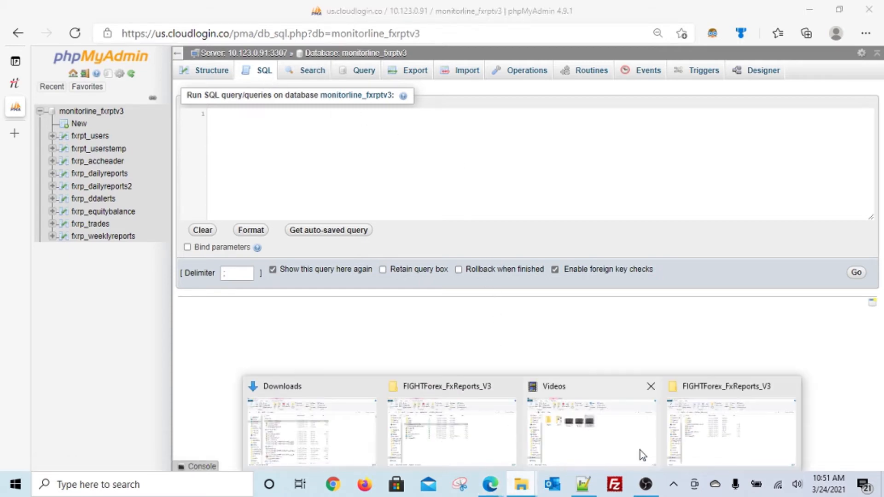
Open mysql_table_definitions.sql from the FIGHTForex_FxReports_V3 folder in Notepad++
{"action": "left_click", "coordinate": [721, 430]}
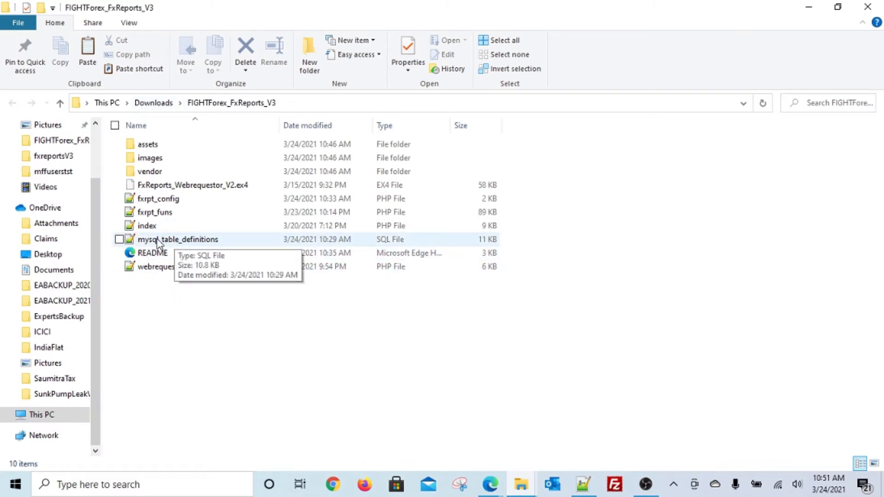
{"action": "left_click", "coordinate": [175, 243]}
{"action": "double_click", "coordinate": [175, 243]}
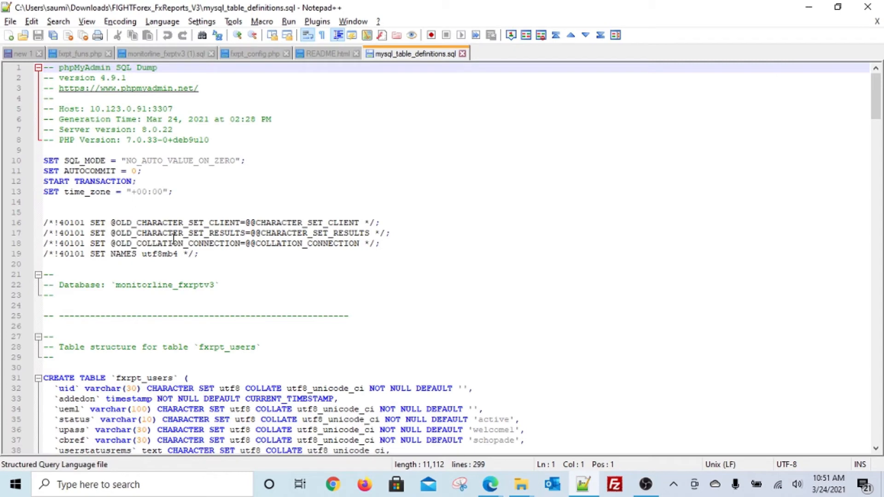
Select and copy the whole 299-line SQL script, then return to the browser
{"action": "right_click", "coordinate": [232, 243]}
{"action": "left_click", "coordinate": [269, 263]}
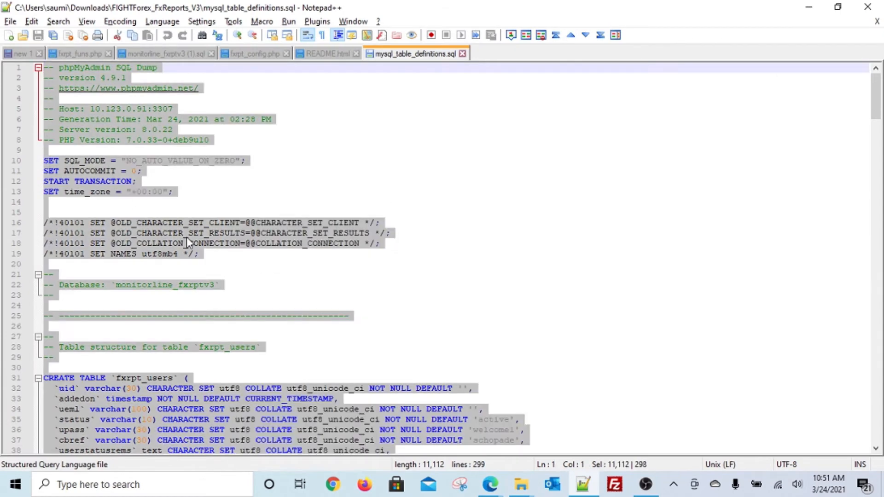
{"action": "right_click", "coordinate": [187, 237]}
{"action": "left_click", "coordinate": [206, 223]}
{"action": "key", "text": "alt+Tab"}
{"action": "key", "text": "alt+Tab"}
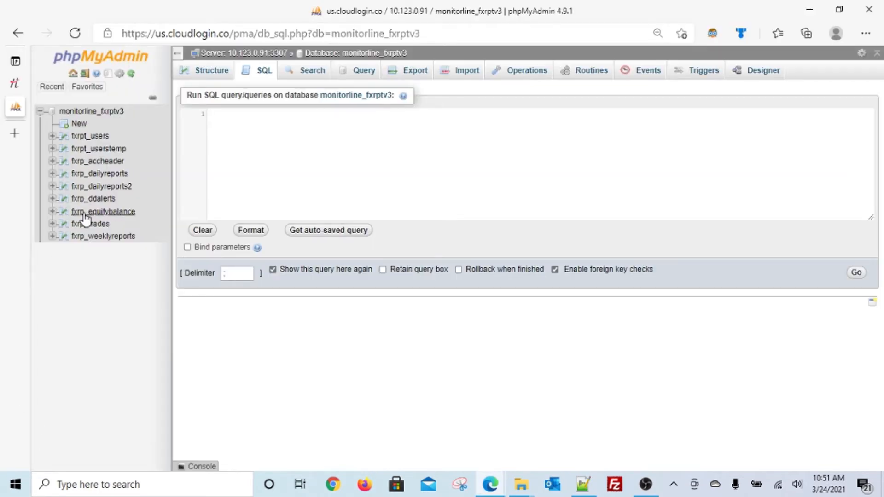
Paste the 299-line table-definition script into the monitorline_fxrptv3 SQL editor, then go to Import
{"action": "left_click", "coordinate": [259, 72]}
{"action": "left_click", "coordinate": [258, 126]}
{"action": "key", "text": "ctrl+v"}
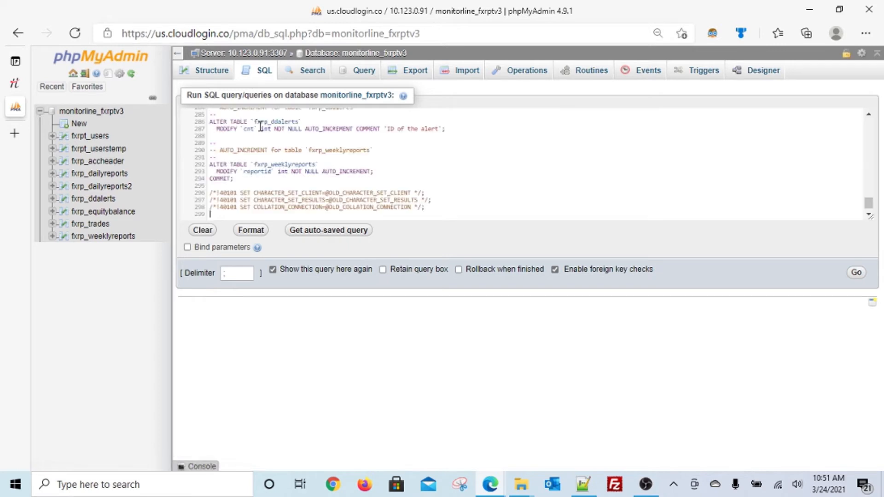
{"action": "right_click", "coordinate": [261, 136]}
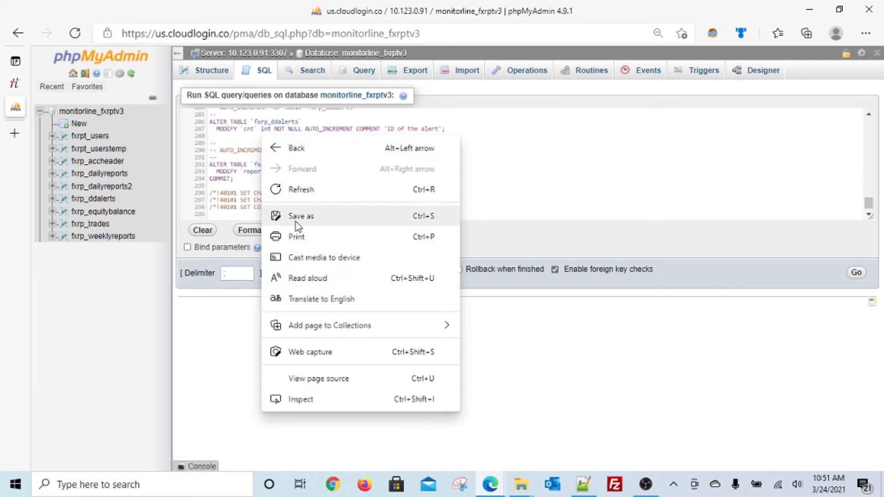
{"action": "left_click", "coordinate": [549, 150]}
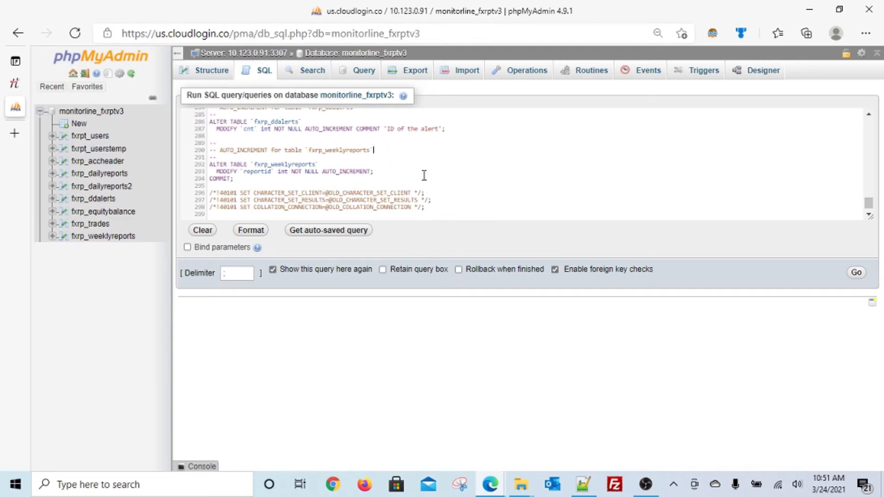
{"action": "left_click", "coordinate": [458, 74]}
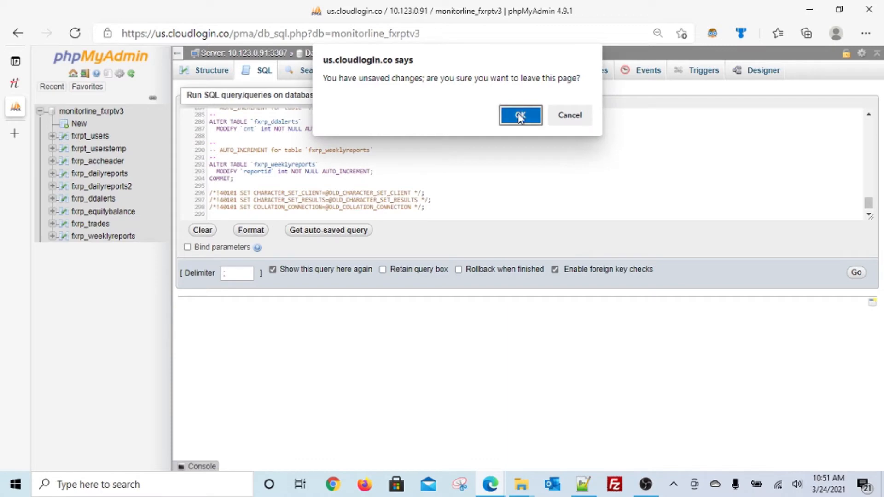
{"action": "left_click", "coordinate": [520, 116]}
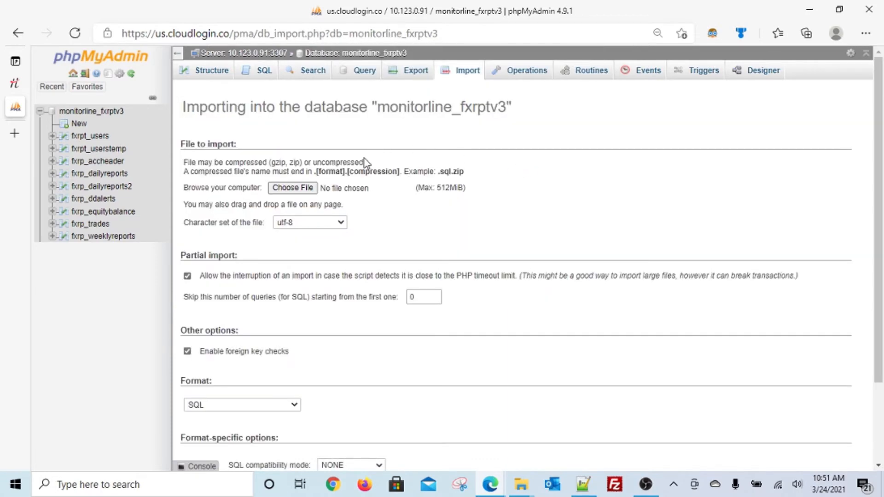
{"action": "left_click", "coordinate": [295, 189]}
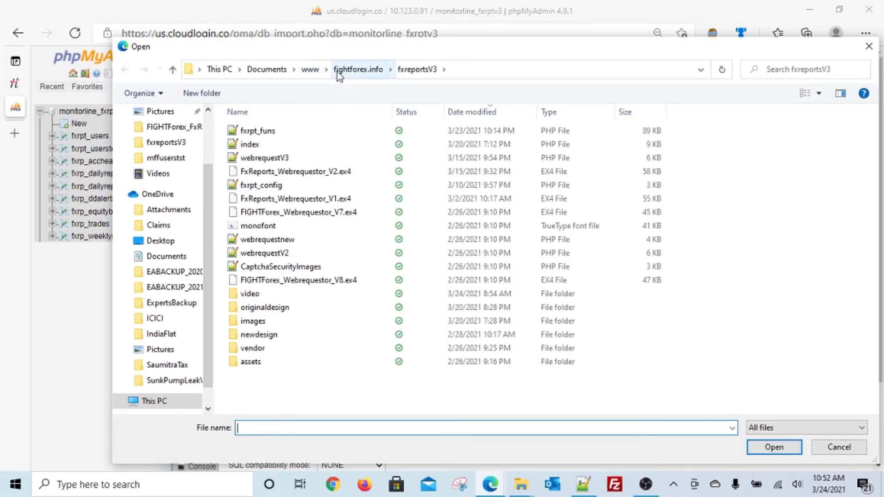
{"action": "left_click", "coordinate": [310, 70]}
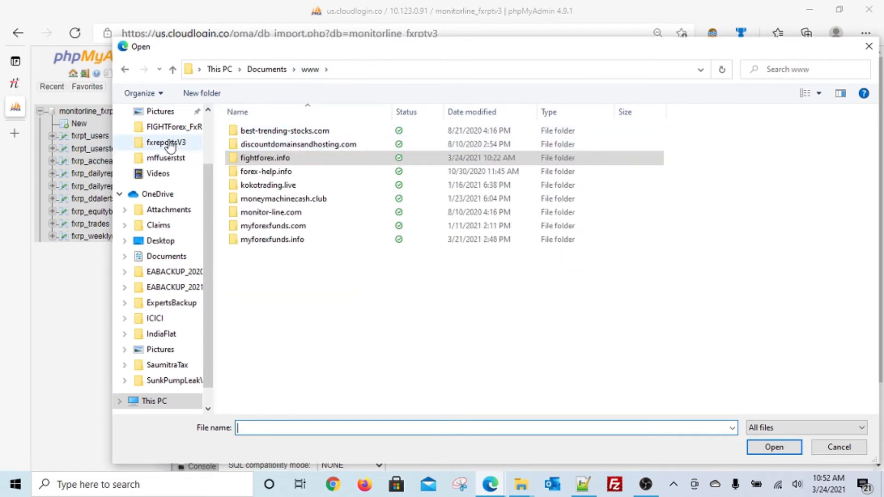
{"action": "scroll", "coordinate": [173, 143], "scroll_direction": "up", "scroll_amount": 1}
{"action": "left_click", "coordinate": [172, 160]}
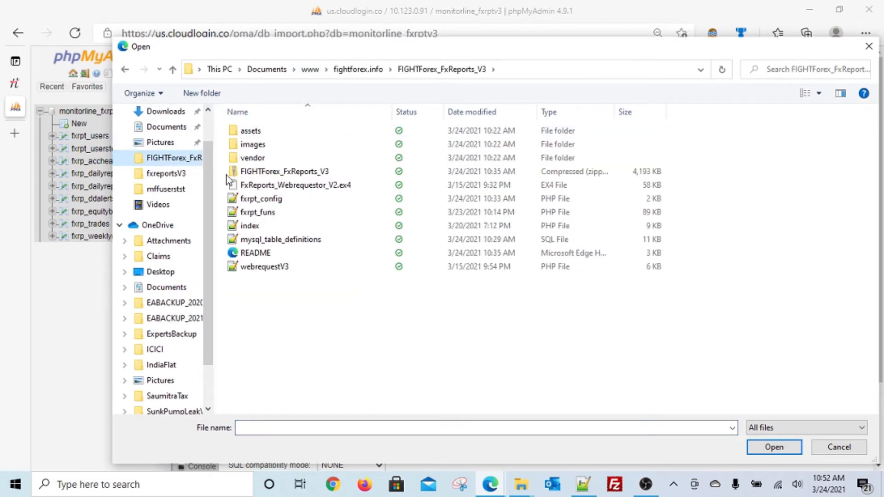
{"action": "left_click", "coordinate": [264, 240]}
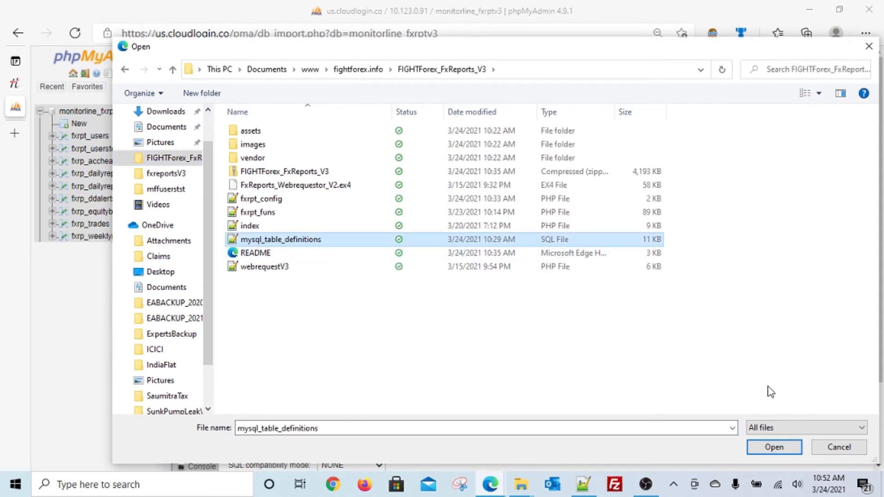
{"action": "left_click", "coordinate": [826, 448]}
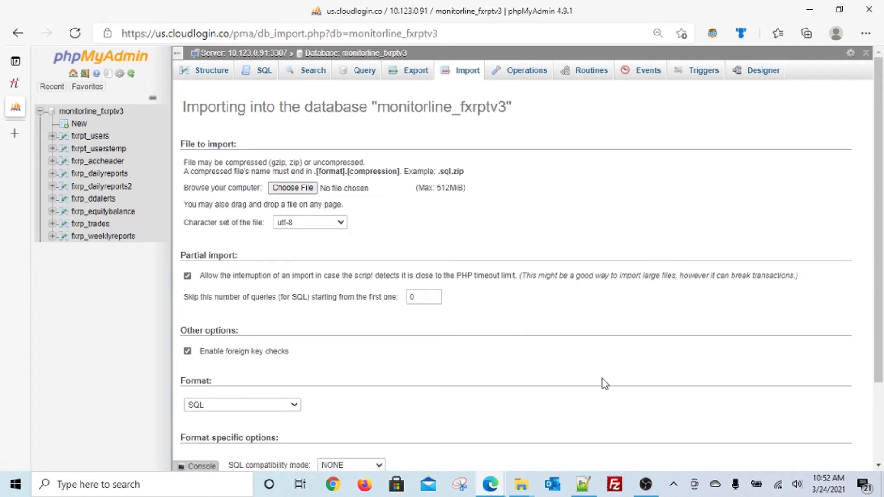
Open fxrpt_config.php from the FIGHTForex_FxReports_V3 folder via Edit with Notepad++
{"action": "left_click", "coordinate": [585, 483]}
{"action": "left_click", "coordinate": [503, 253]}
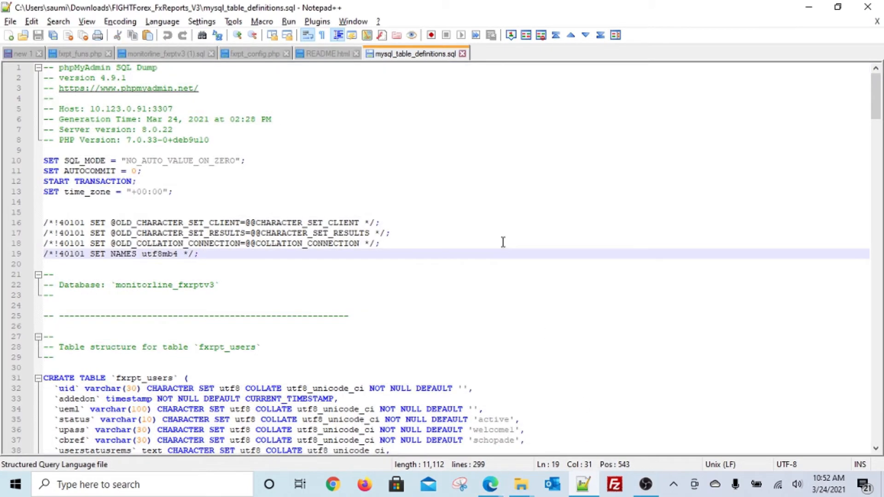
{"action": "left_click", "coordinate": [520, 481]}
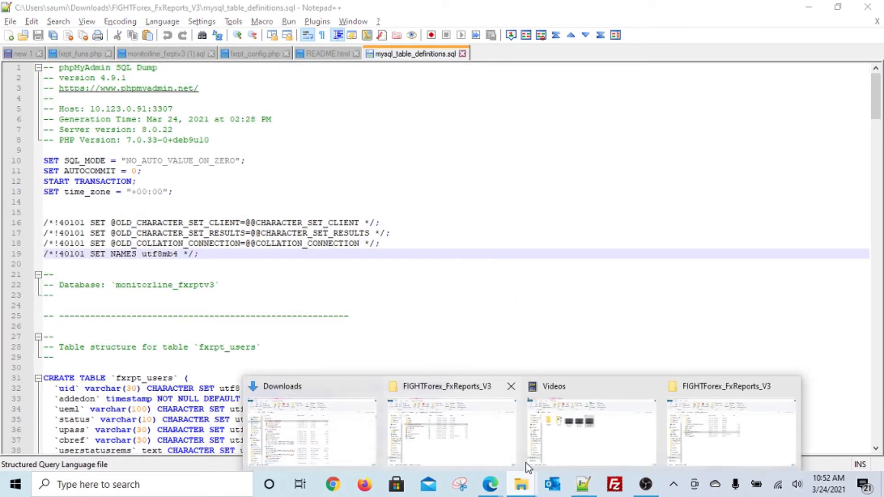
{"action": "left_click", "coordinate": [714, 445]}
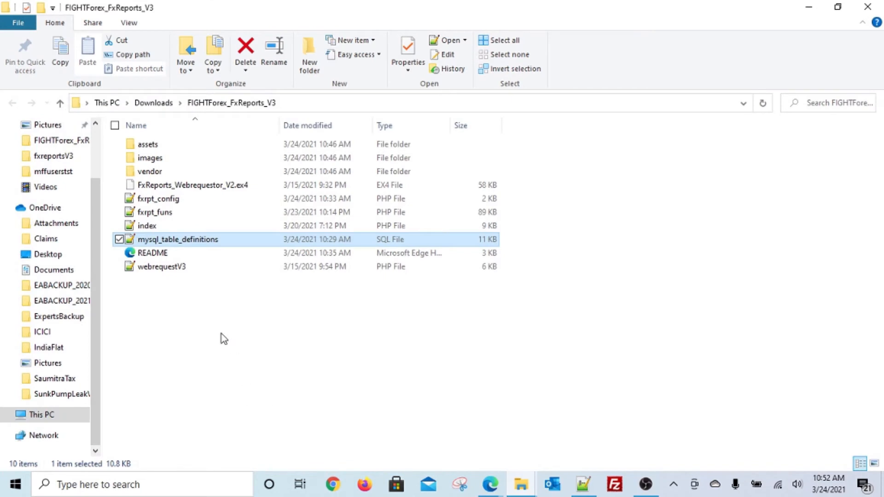
{"action": "left_click", "coordinate": [168, 199]}
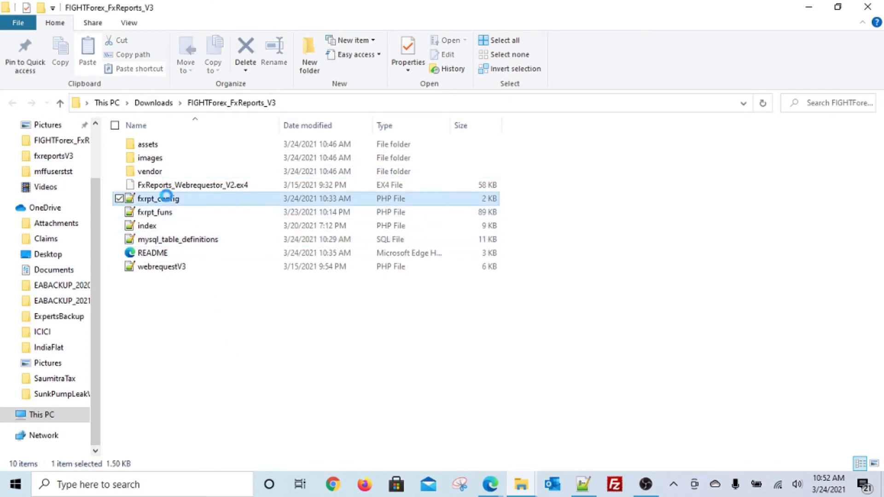
{"action": "right_click", "coordinate": [167, 199]}
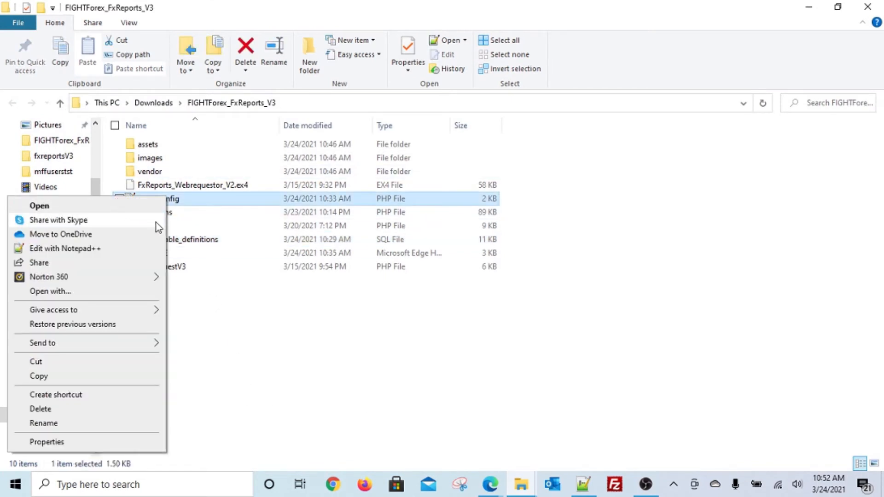
{"action": "left_click", "coordinate": [154, 247]}
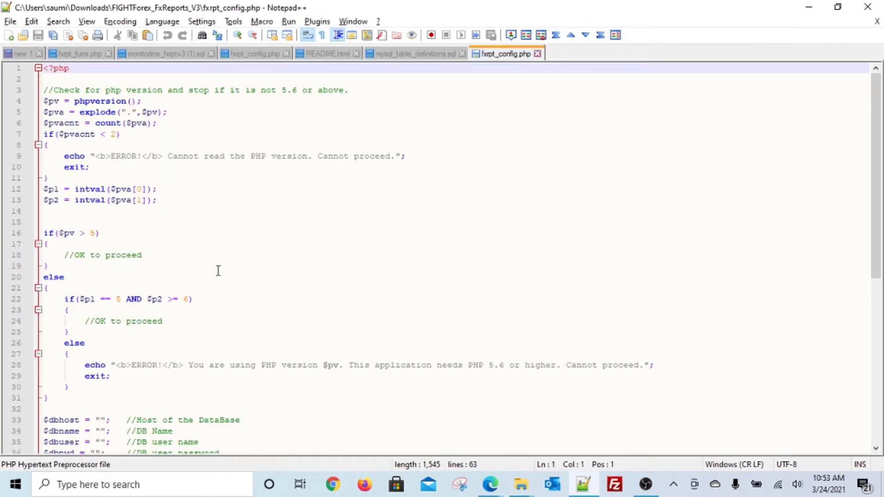
{"action": "key", "text": "Down"}
{"action": "key", "text": "Down"}
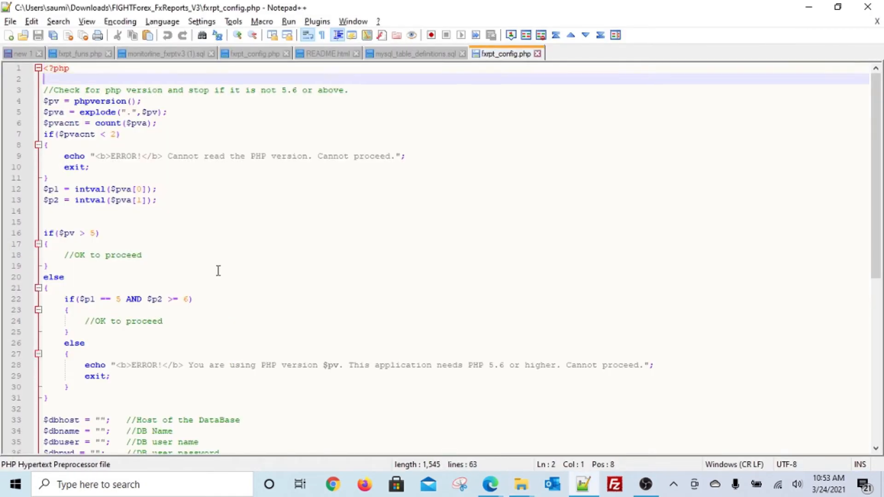
{"action": "key", "text": "Down"}
{"action": "key", "text": "Down"}
{"action": "key", "text": "Down"}
{"action": "key", "text": "Down"}
{"action": "key", "text": "Down"}
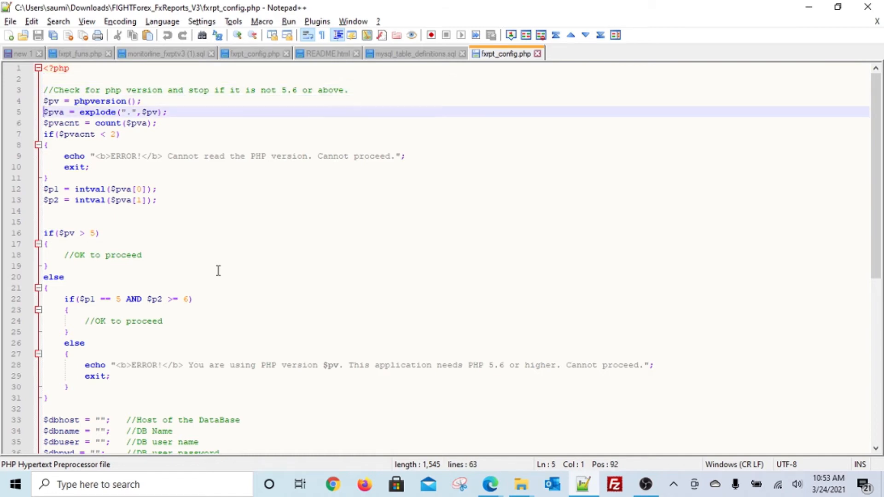
{"action": "key", "text": "Down"}
{"action": "key", "text": "Down"}
{"action": "key", "text": "Down"}
{"action": "key", "text": "Down"}
{"action": "key", "text": "Down"}
{"action": "key", "text": "Down"}
{"action": "key", "text": "Down"}
{"action": "key", "text": "Down"}
{"action": "key", "text": "Down"}
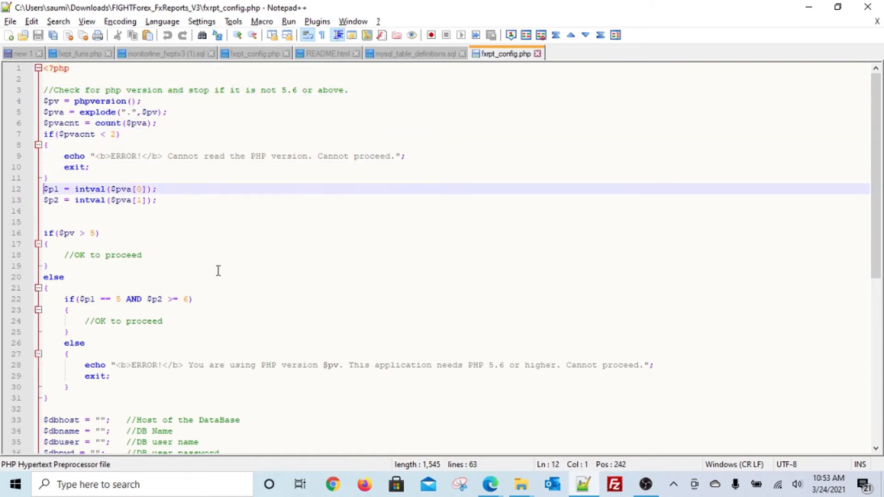
{"action": "key", "text": "Down"}
{"action": "key", "text": "Down"}
{"action": "key", "text": "Down"}
{"action": "key", "text": "Down"}
{"action": "key", "text": "Down"}
{"action": "key", "text": "Down"}
{"action": "key", "text": "Down"}
{"action": "key", "text": "Down"}
{"action": "key", "text": "Down"}
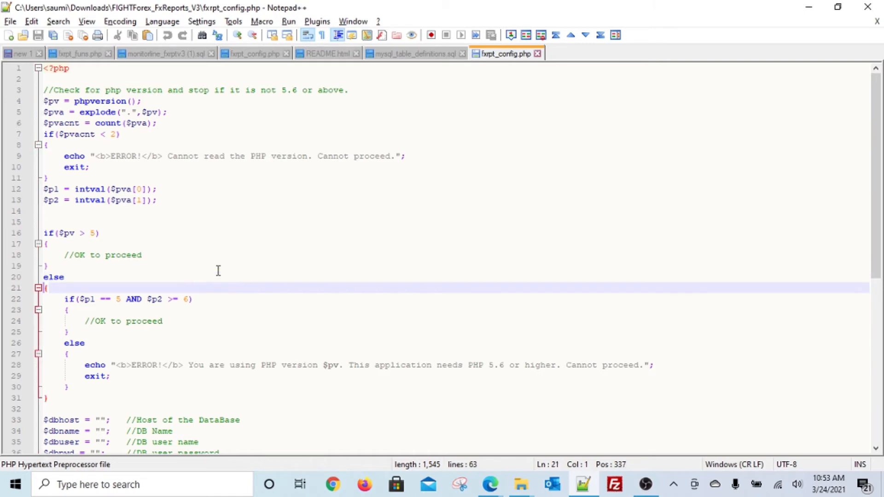
{"action": "key", "text": "Down"}
{"action": "key", "text": "Down"}
{"action": "key", "text": "Right"}
{"action": "key", "text": "Right"}
{"action": "key", "text": "Right"}
{"action": "key", "text": "Right"}
{"action": "key", "text": "Right"}
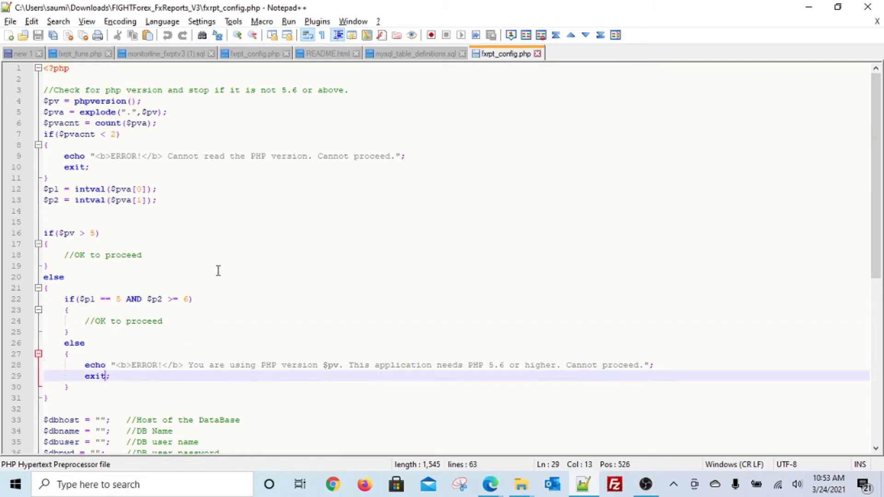
{"action": "key", "text": "Down"}
{"action": "key", "text": "Down"}
{"action": "key", "text": "Down"}
{"action": "key", "text": "Down"}
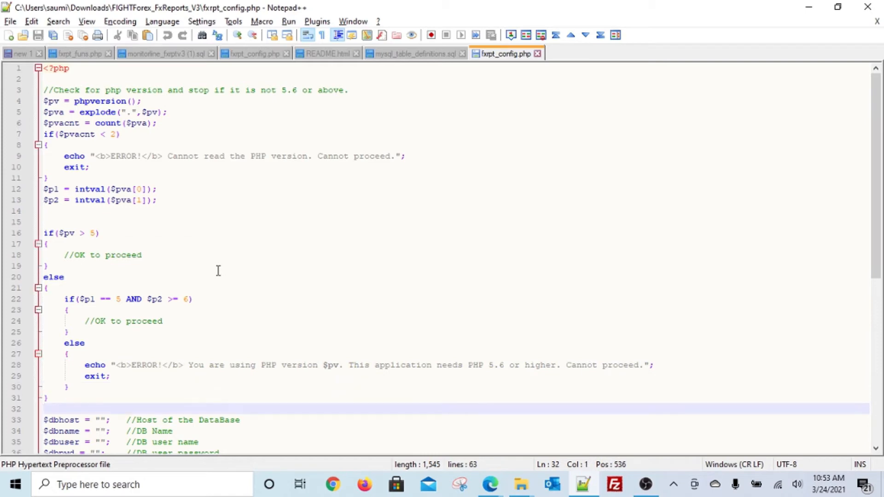
{"action": "key", "text": "Down"}
{"action": "key", "text": "Down"}
{"action": "key", "text": "Down"}
{"action": "key", "text": "Down"}
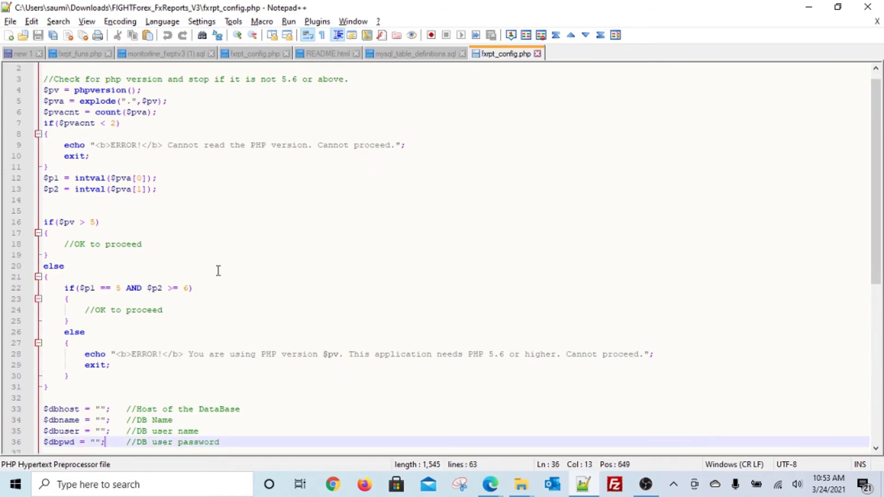
{"action": "key", "text": "Down"}
{"action": "key", "text": "Down"}
{"action": "key", "text": "Up"}
{"action": "key", "text": "Up"}
{"action": "key", "text": "Up"}
{"action": "key", "text": "Up"}
{"action": "key", "text": "Up"}
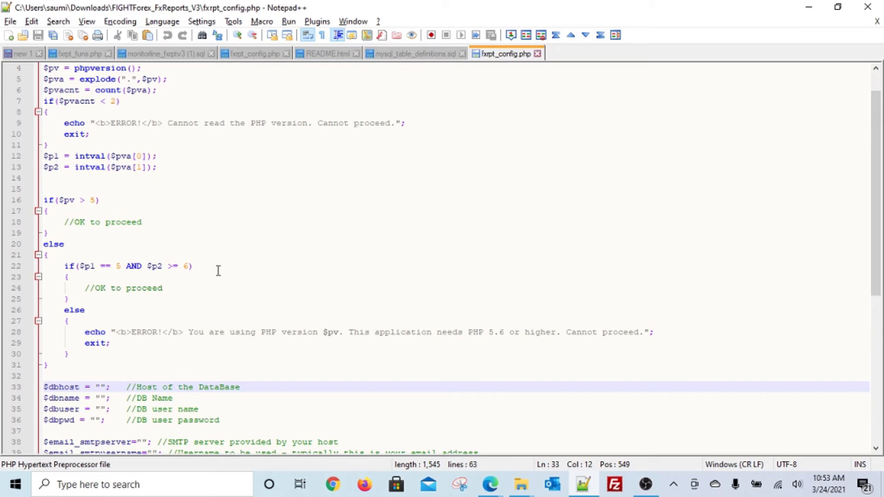
{"action": "key", "text": "alt+Tab"}
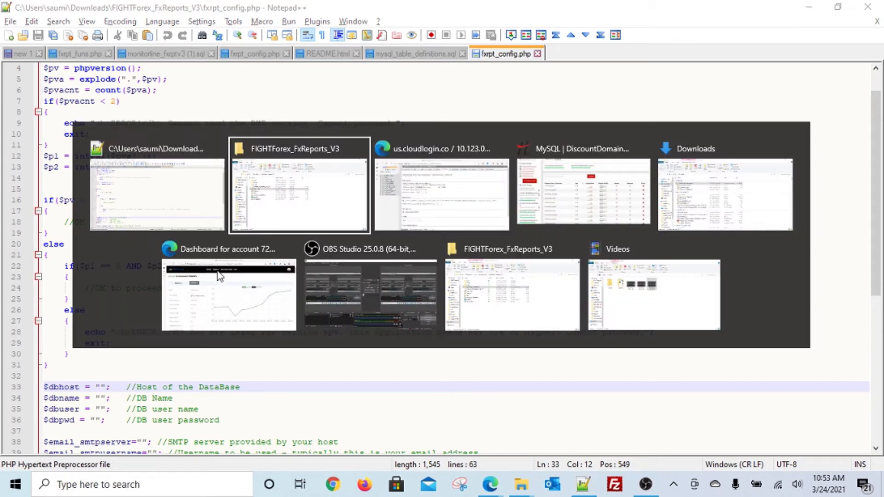
{"action": "key", "text": "alt+Tab"}
{"action": "key", "text": "alt+Tab"}
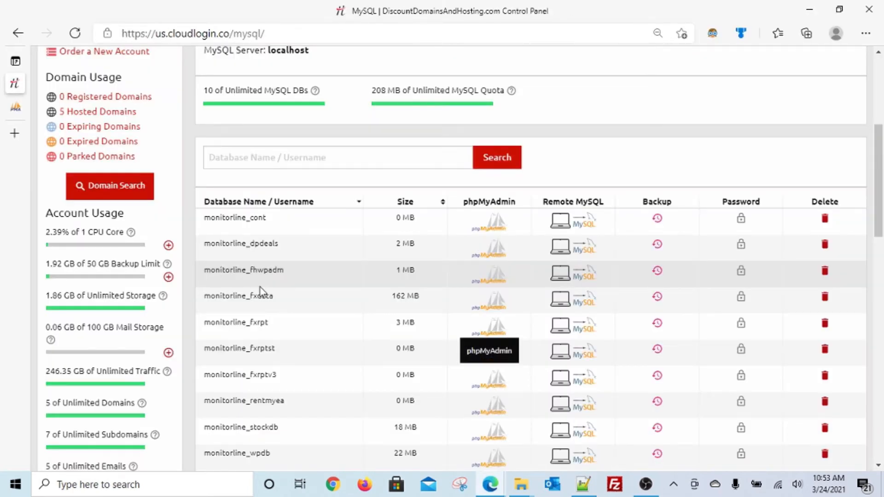
{"action": "scroll", "coordinate": [260, 292], "scroll_direction": "up", "scroll_amount": 5}
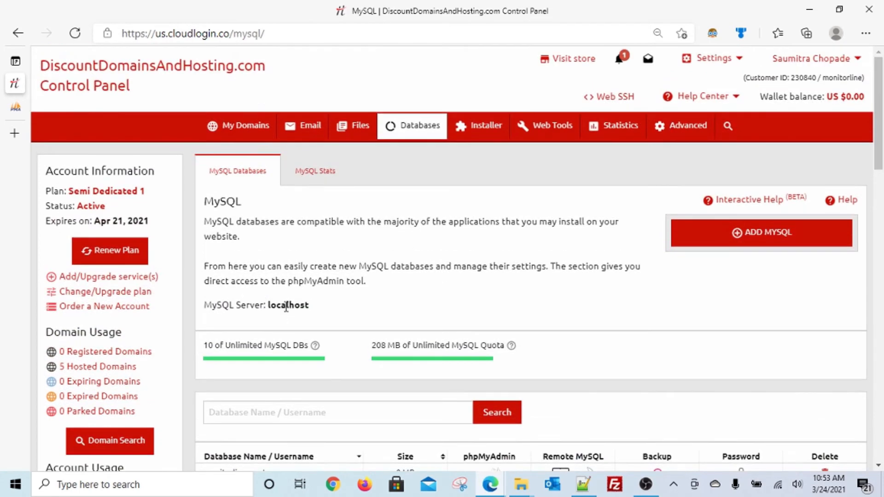
{"action": "double_click", "coordinate": [286, 305]}
{"action": "key", "text": "alt+Tab"}
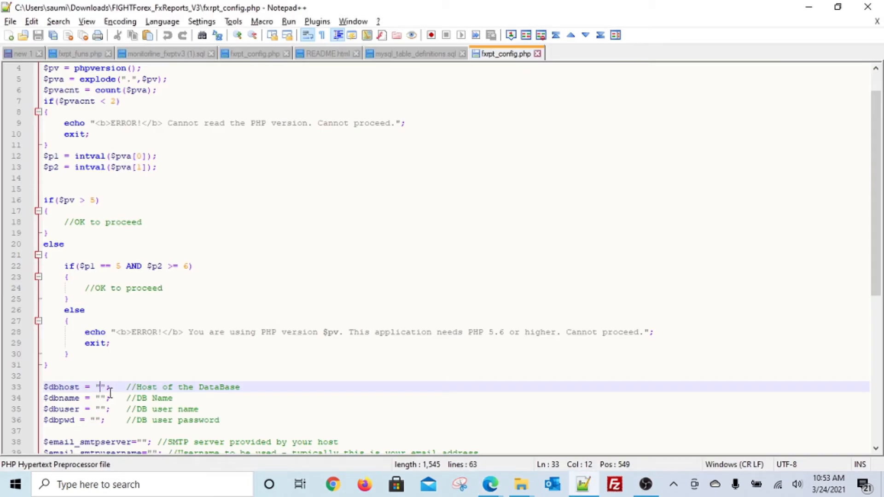
Enter localhost as the $dbhost value and step through the database name, user and password lines
{"action": "type", "text": "localhost"}
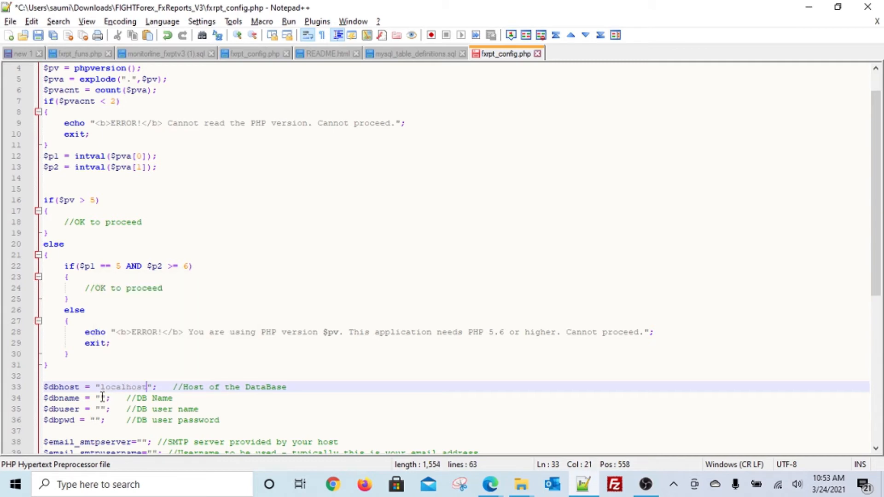
{"action": "left_click", "coordinate": [102, 397]}
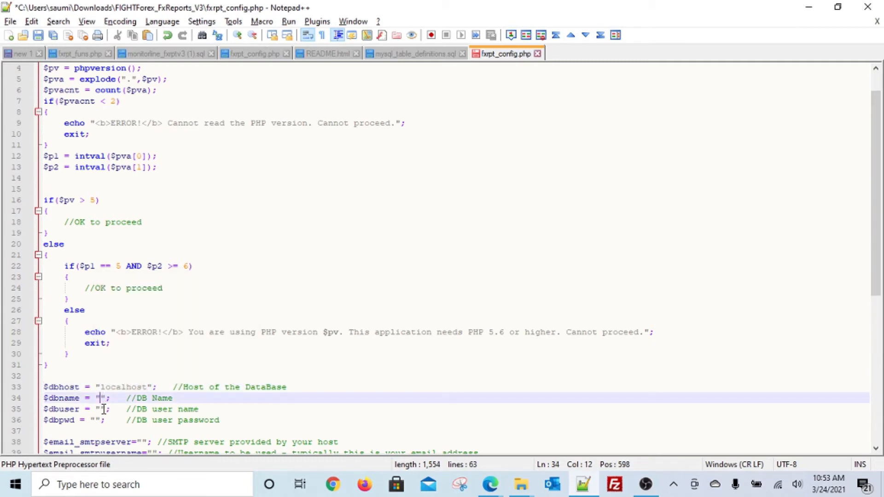
{"action": "left_click", "coordinate": [100, 409]}
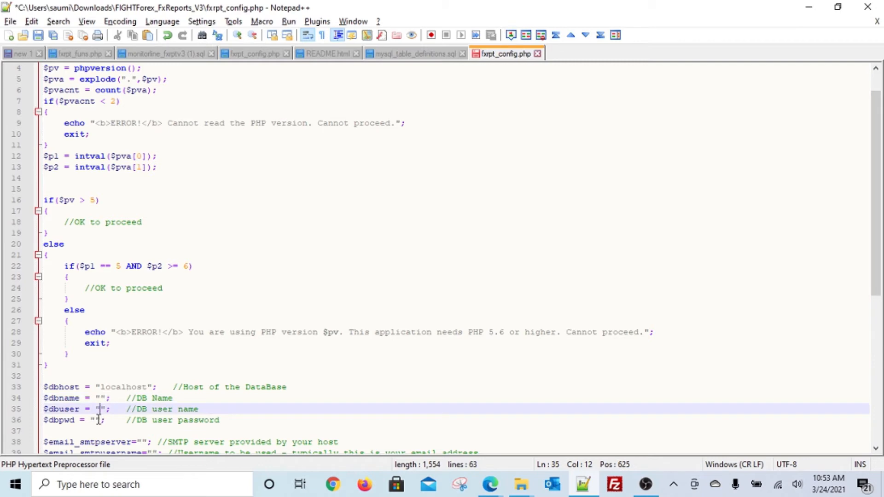
{"action": "left_click", "coordinate": [95, 420]}
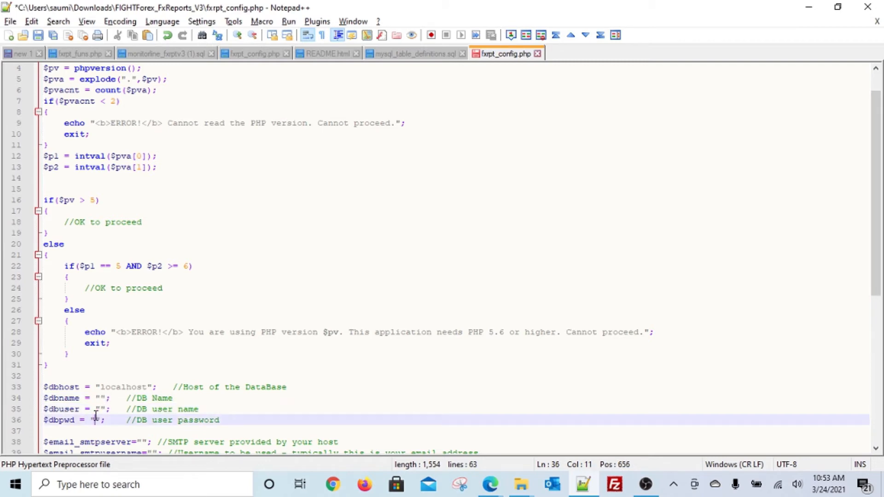
Locate the three SMTP settings lines and place the caret in the SMTP server value
{"action": "scroll", "coordinate": [96, 409], "scroll_direction": "down", "scroll_amount": 3}
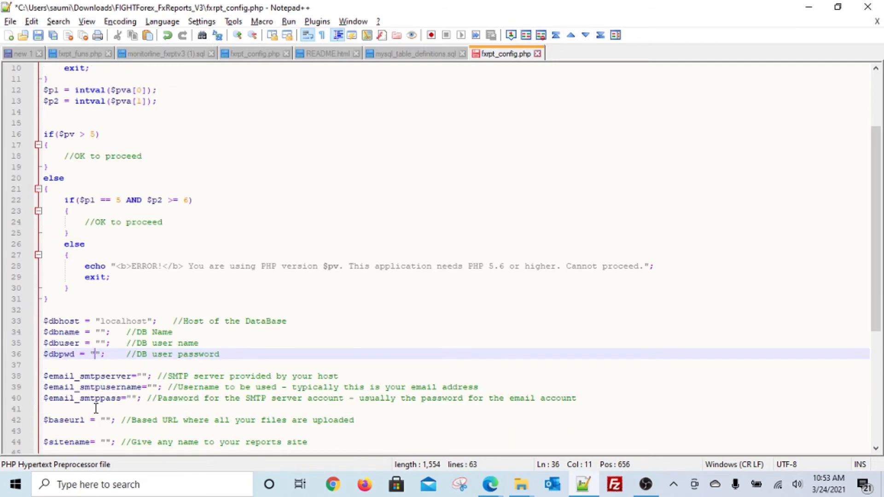
{"action": "scroll", "coordinate": [98, 407], "scroll_direction": "down", "scroll_amount": 1}
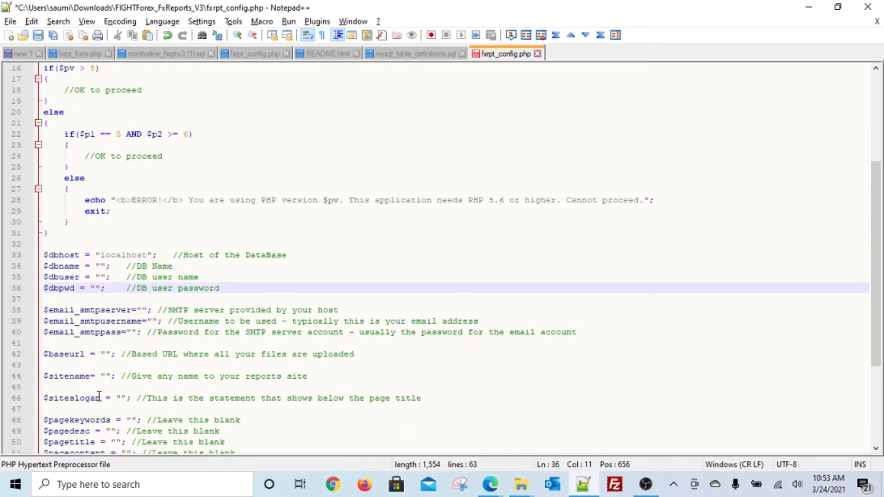
{"action": "left_click", "coordinate": [110, 309]}
{"action": "left_click_drag", "start_coordinate": [110, 309], "coordinate": [110, 332]}
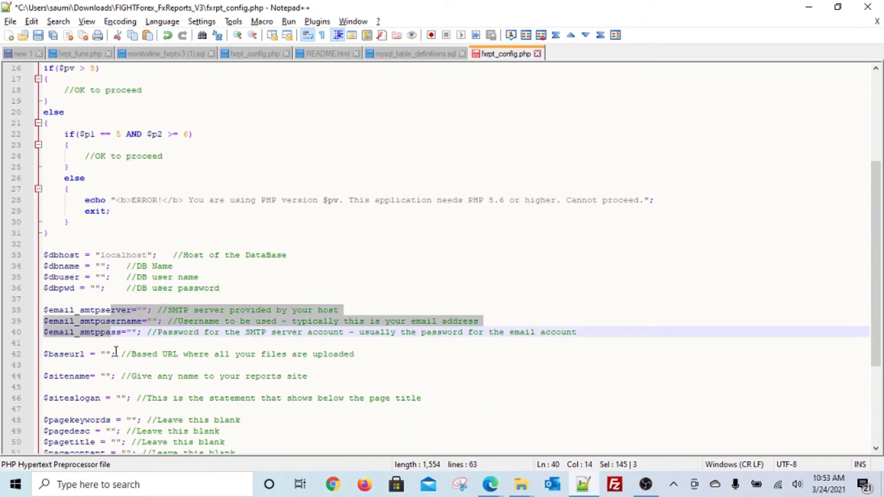
{"action": "left_click", "coordinate": [116, 344]}
{"action": "left_click", "coordinate": [101, 310]}
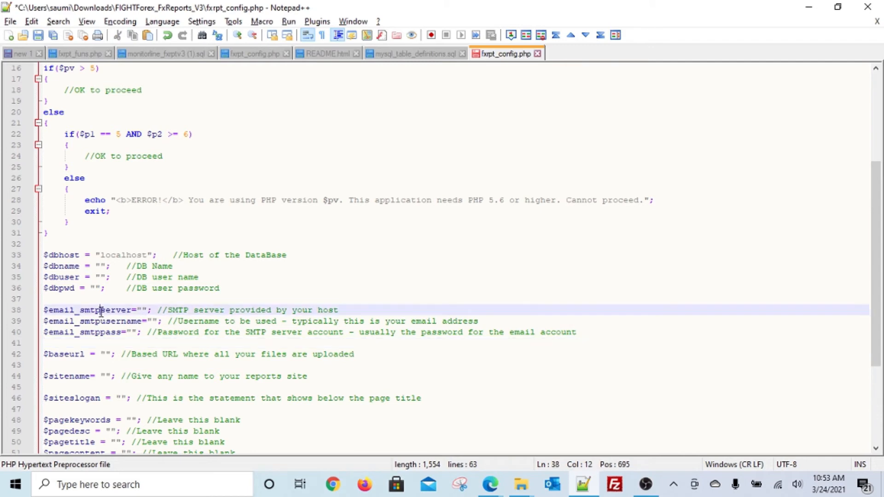
{"action": "left_click", "coordinate": [142, 310]}
{"action": "key", "text": "alt+Tab"}
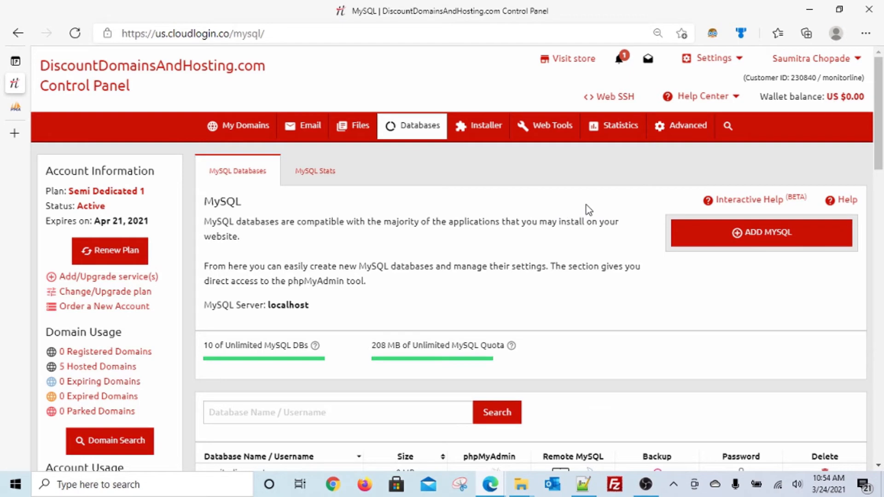
Open Email > Mailboxes to see mail.supremecluster.com with SMTP port 465 for SSL
{"action": "mouse_move", "coordinate": [693, 125]}
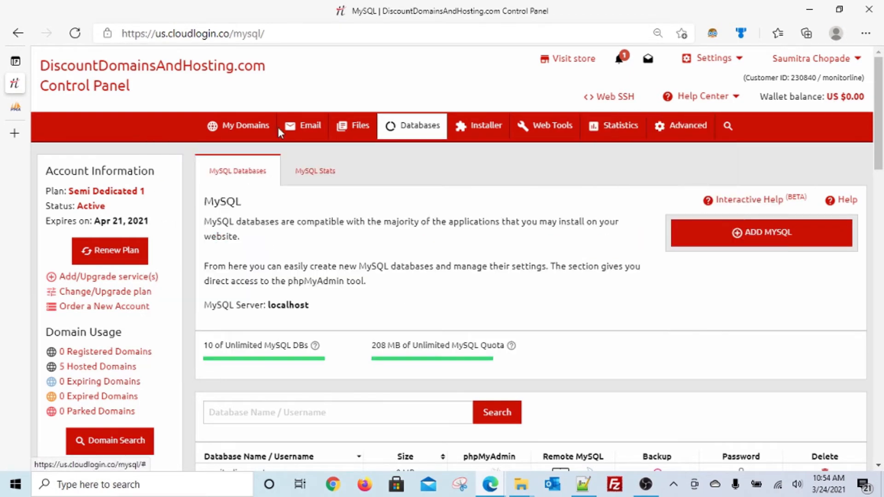
{"action": "mouse_move", "coordinate": [302, 126]}
{"action": "left_click", "coordinate": [299, 157]}
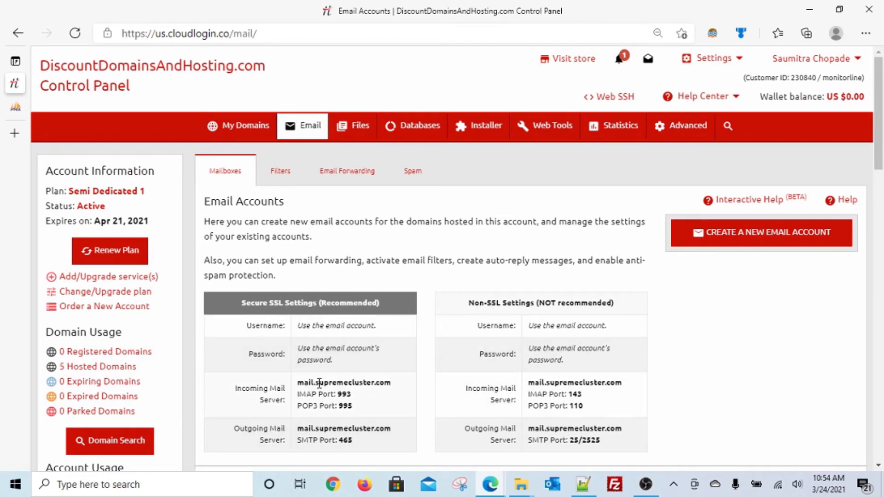
Compare the empty $email_smtp lines in fxrpt_config.php with the Email Accounts mail server details
{"action": "key", "text": "alt+Tab"}
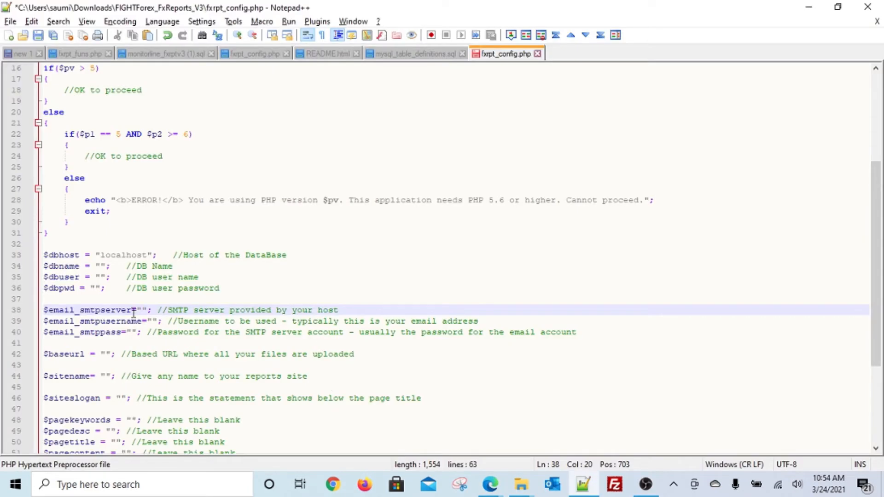
{"action": "scroll", "coordinate": [133, 313], "scroll_direction": "down", "scroll_amount": 1}
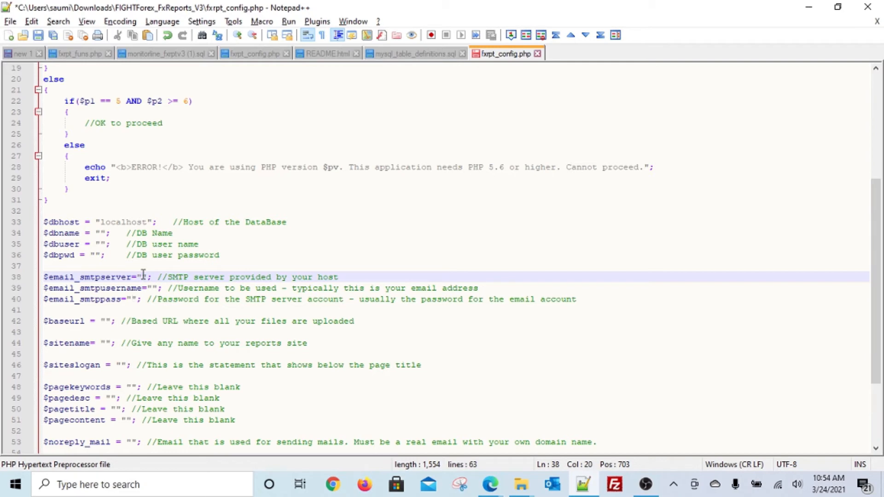
{"action": "key", "text": "alt+Tab"}
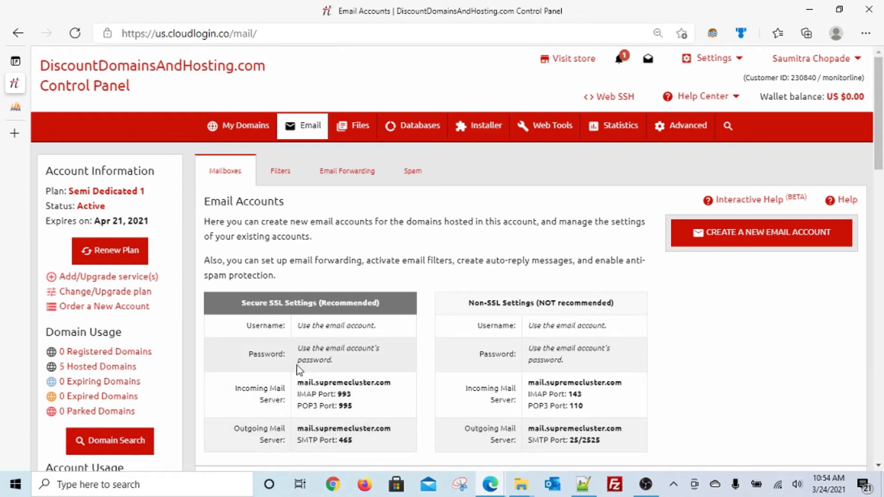
{"action": "key", "text": "alt+Tab"}
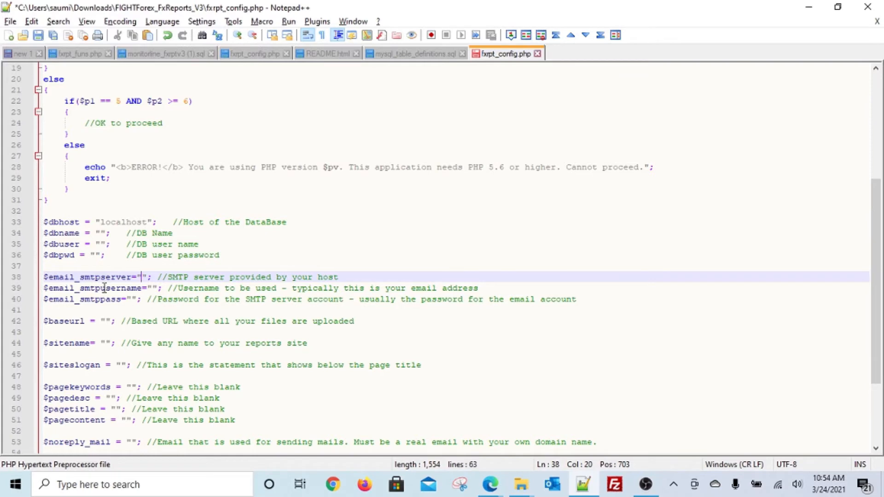
Check the blank SMTP username, password and base URL values, then go to the Trader Analytics dashboard
{"action": "left_click", "coordinate": [104, 288]}
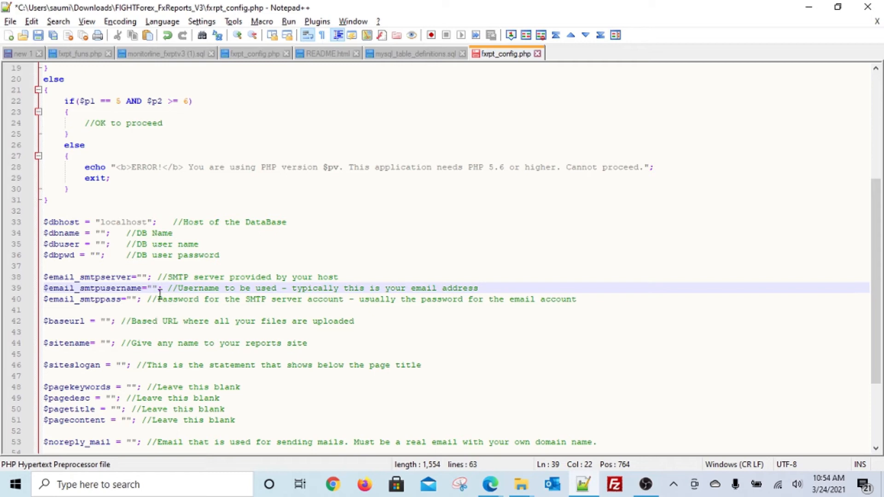
{"action": "left_click", "coordinate": [133, 299]}
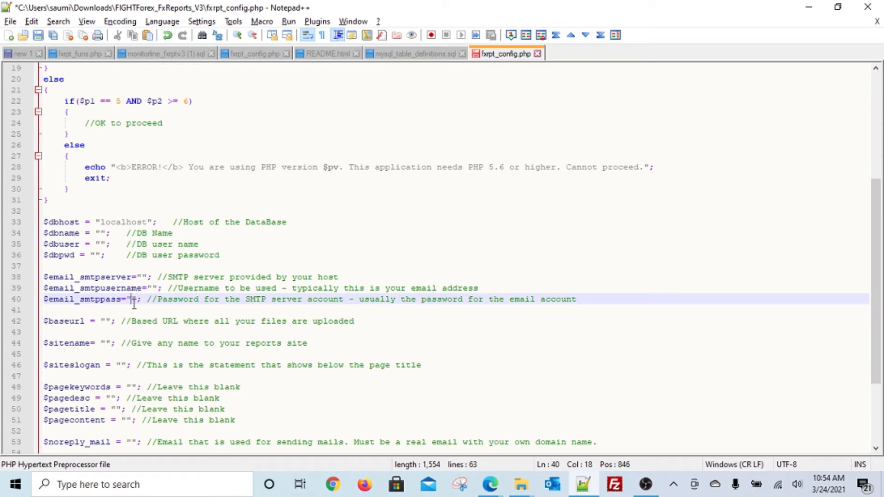
{"action": "left_click", "coordinate": [153, 288]}
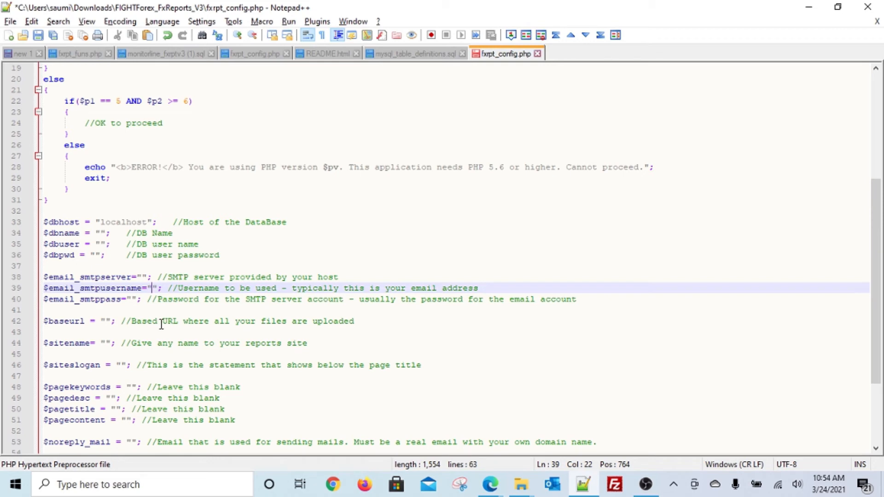
{"action": "scroll", "coordinate": [162, 323], "scroll_direction": "down", "scroll_amount": 2}
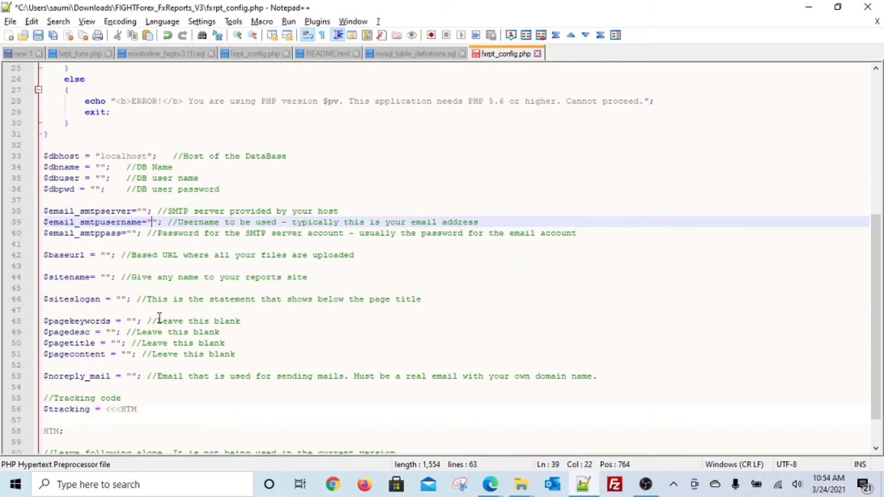
{"action": "left_click", "coordinate": [105, 255]}
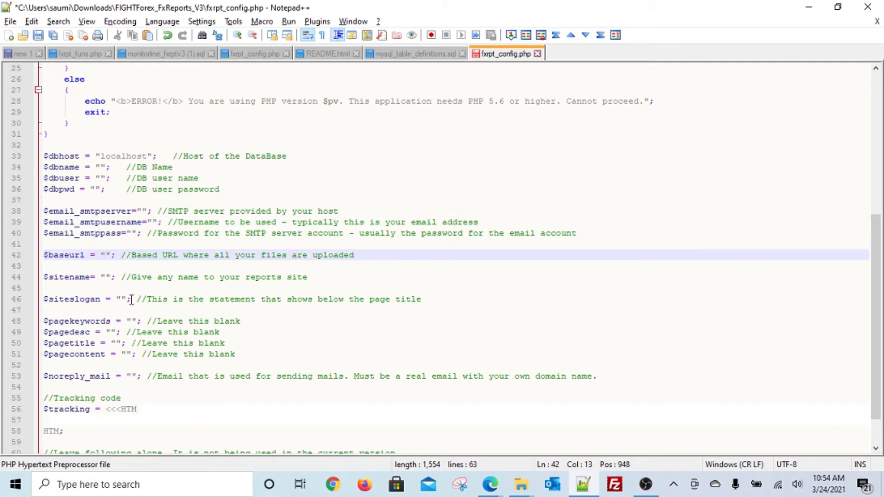
{"action": "key", "text": "alt+Tab"}
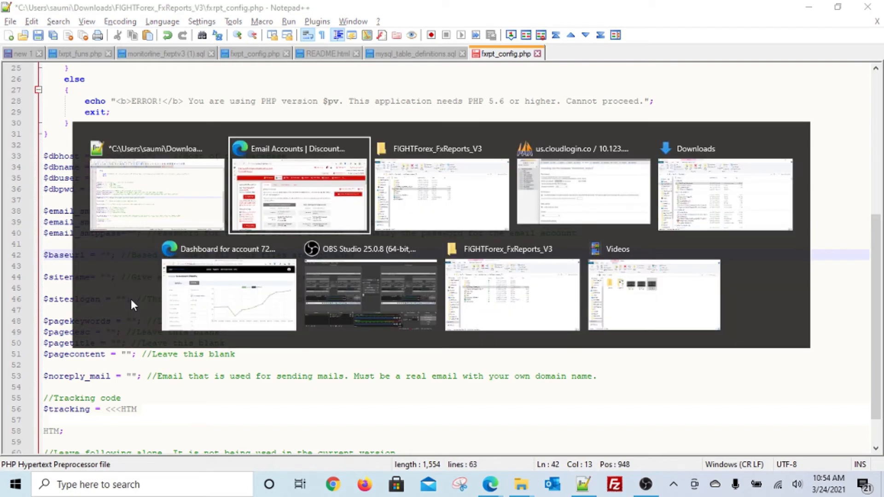
{"action": "key", "text": "alt+Tab"}
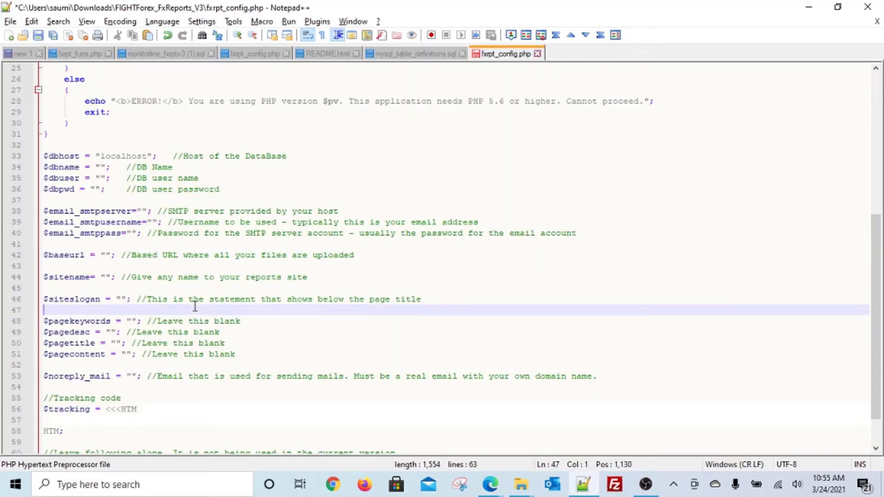
{"action": "key", "text": "alt+Tab"}
{"action": "key", "text": "alt+Tab"}
{"action": "key", "text": "alt+Tab"}
{"action": "key", "text": "alt+Tab"}
{"action": "key", "text": "alt+Tab"}
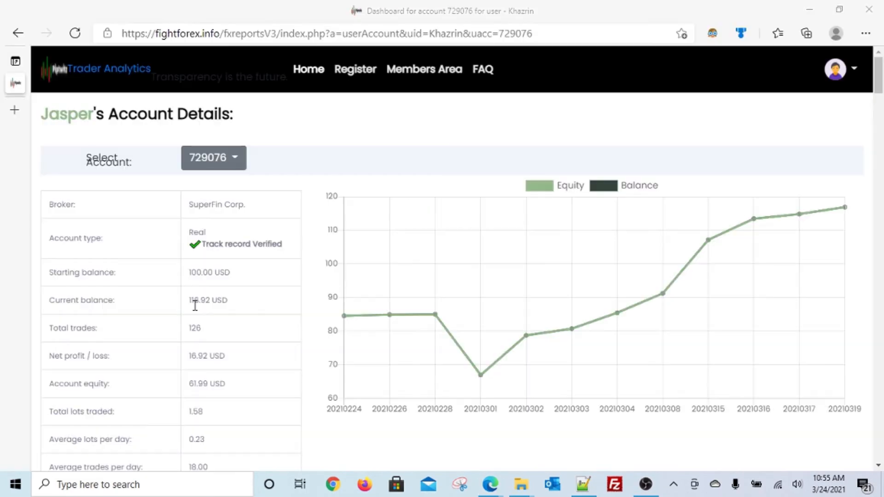
{"action": "left_click", "coordinate": [278, 35]}
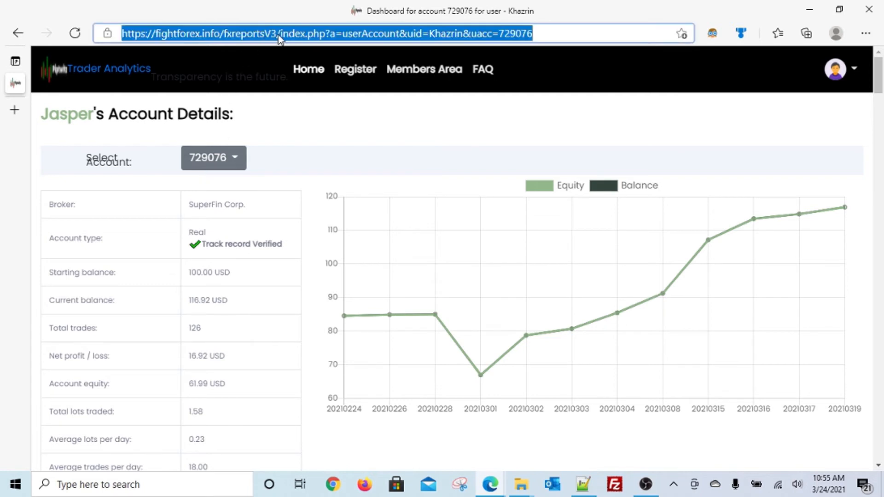
{"action": "left_click", "coordinate": [278, 35]}
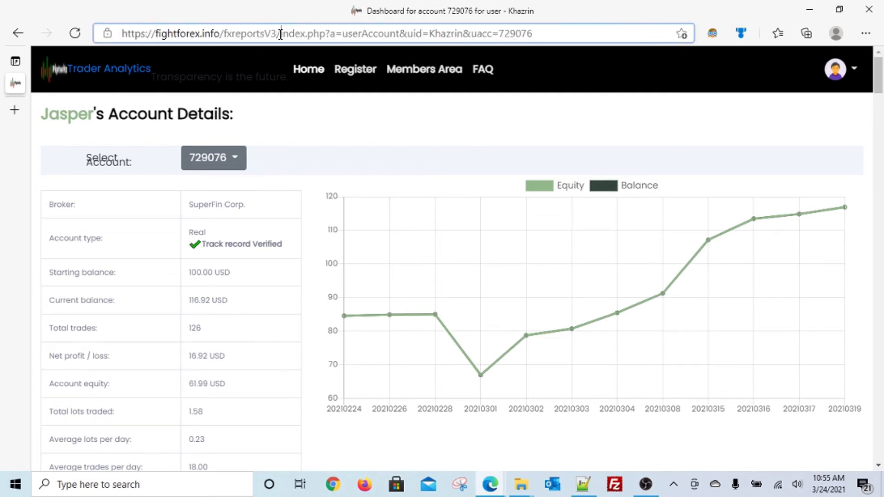
{"action": "key", "text": "shift+Left"}
{"action": "key", "text": "shift+Left"}
{"action": "key", "text": "shift+Left"}
{"action": "key", "text": "shift+Left"}
{"action": "key", "text": "shift+Left"}
{"action": "key", "text": "shift+Left"}
{"action": "key", "text": "shift+Left"}
{"action": "key", "text": "shift+Left"}
{"action": "key", "text": "shift+Left"}
{"action": "key", "text": "shift+Left"}
{"action": "key", "text": "shift+Left"}
{"action": "key", "text": "shift+Left"}
{"action": "key", "text": "shift+Left"}
{"action": "key", "text": "shift+Left"}
{"action": "key", "text": "shift+Left"}
{"action": "key", "text": "shift+Left"}
{"action": "key", "text": "shift+Left"}
{"action": "key", "text": "shift+Left"}
{"action": "key", "text": "shift+Left"}
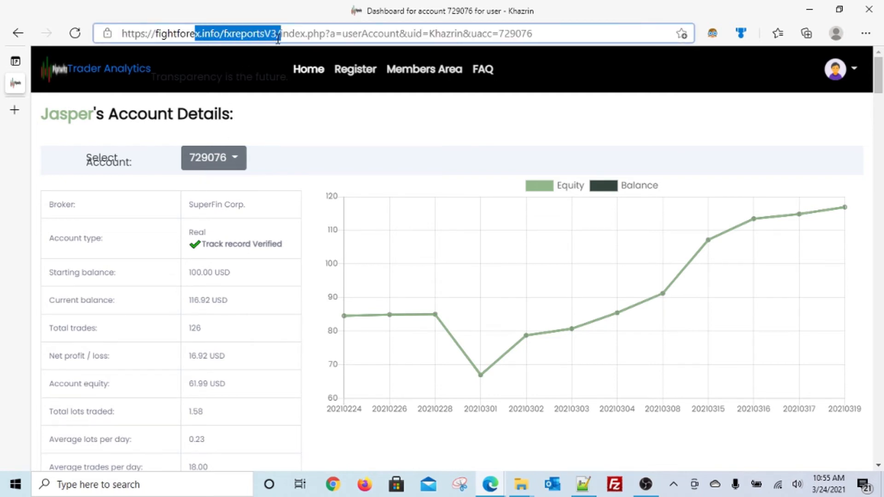
{"action": "key", "text": "shift+Left"}
{"action": "key", "text": "shift+Left"}
{"action": "key", "text": "shift+Left"}
{"action": "key", "text": "shift+Left"}
{"action": "key", "text": "shift+Left"}
{"action": "key", "text": "shift+Left"}
{"action": "key", "text": "shift+Left"}
{"action": "key", "text": "shift+Left"}
{"action": "key", "text": "shift+Left"}
{"action": "key", "text": "shift+Left"}
{"action": "key", "text": "shift+Left"}
{"action": "key", "text": "shift+Left"}
{"action": "key", "text": "shift+Left"}
{"action": "key", "text": "shift+Left"}
{"action": "key", "text": "shift+Left"}
{"action": "key", "text": "shift+Left"}
{"action": "key", "text": "shift+Left"}
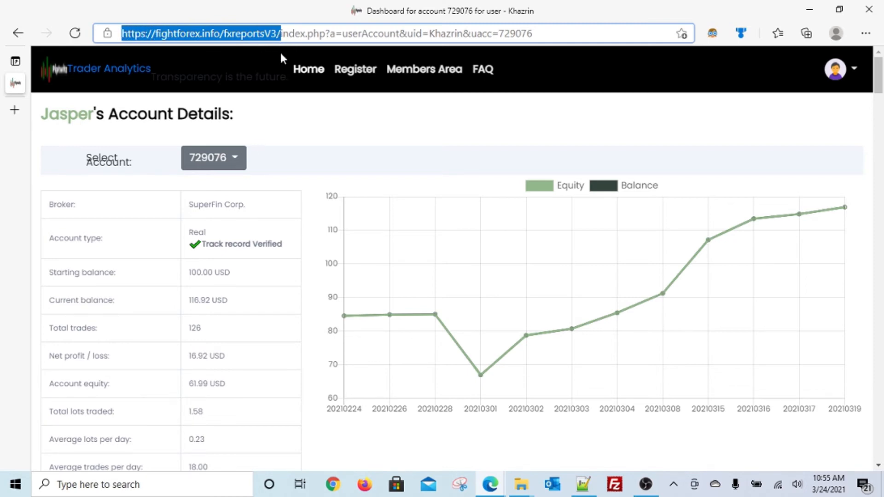
{"action": "key", "text": "alt+Tab"}
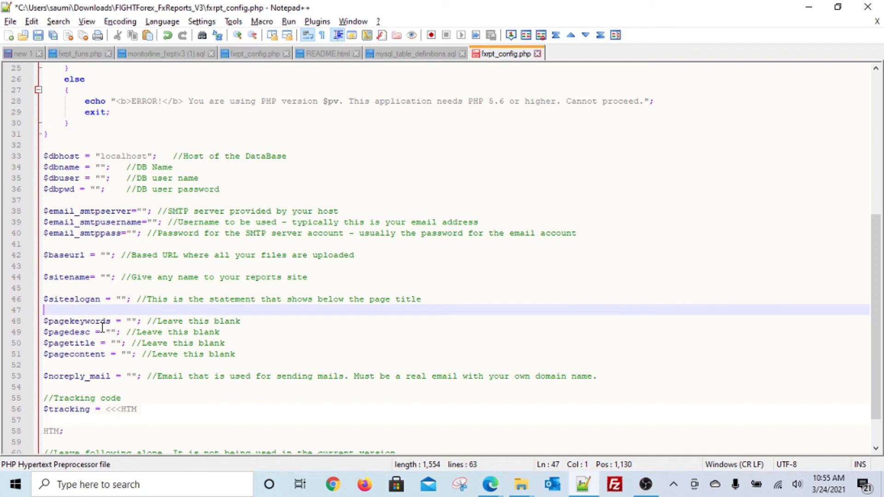
{"action": "left_click", "coordinate": [105, 255]}
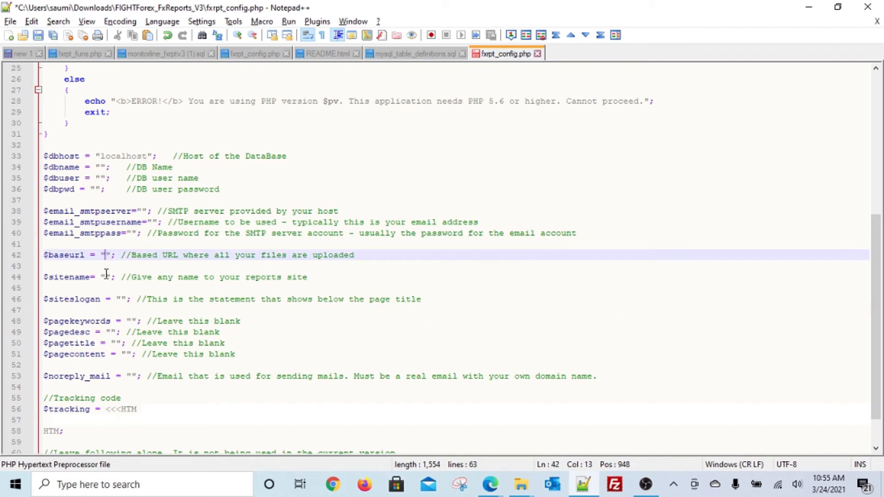
{"action": "left_click", "coordinate": [106, 275]}
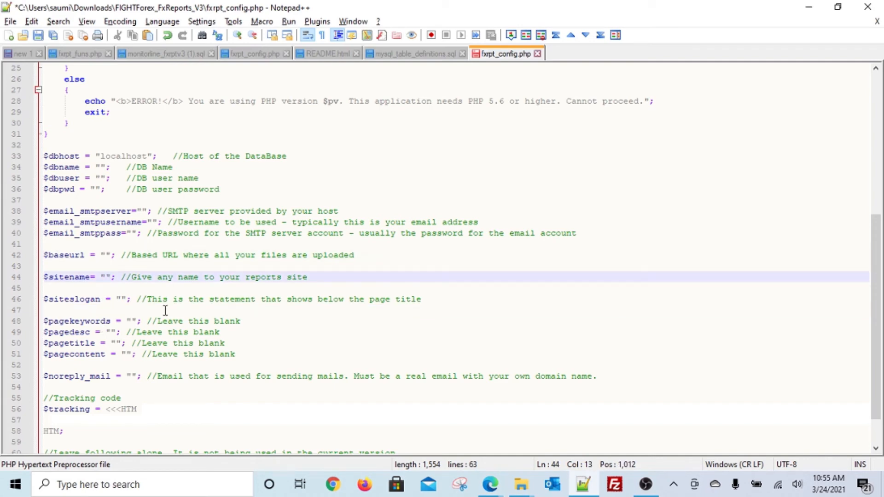
Select the header tagline 'Transparency is the future.' for the $siteslogan value
{"action": "key", "text": "alt+Tab"}
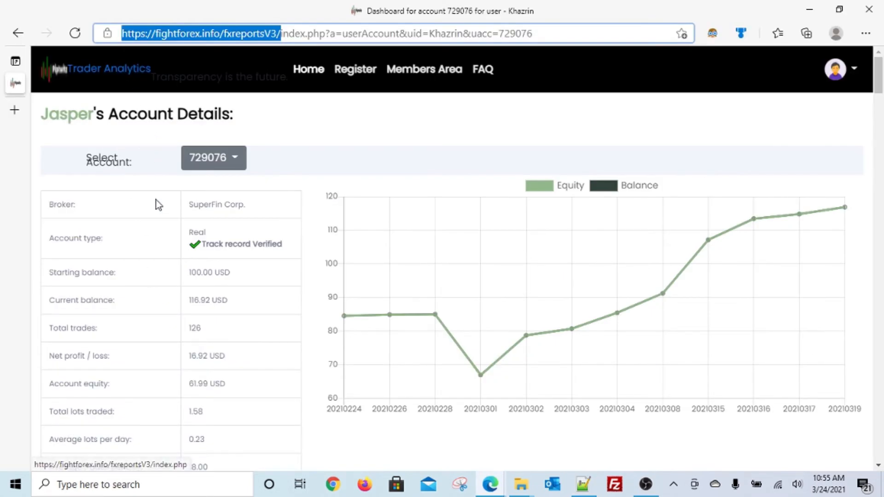
{"action": "key", "text": "alt+Tab"}
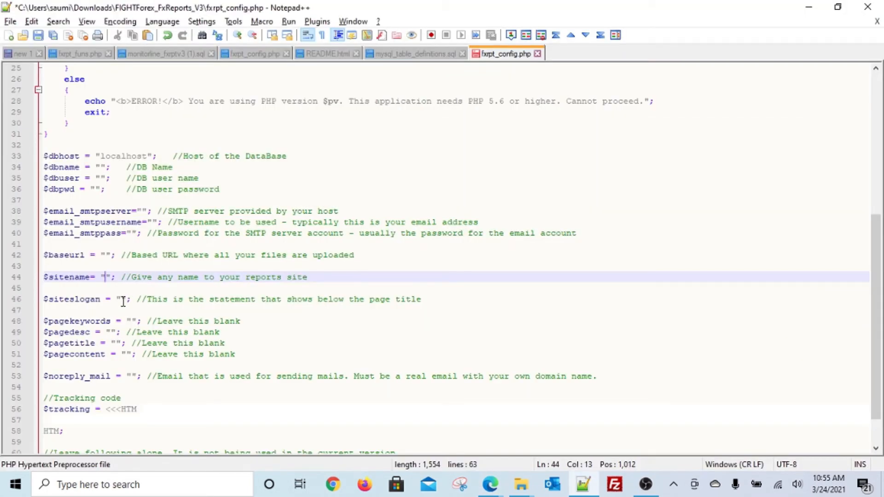
{"action": "left_click", "coordinate": [123, 300]}
{"action": "key", "text": "alt+Tab"}
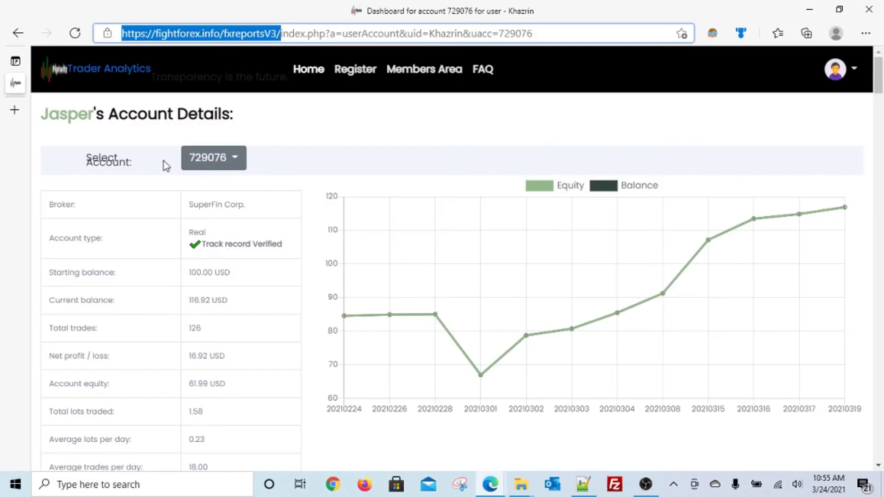
{"action": "left_click_drag", "start_coordinate": [151, 77], "coordinate": [289, 77]}
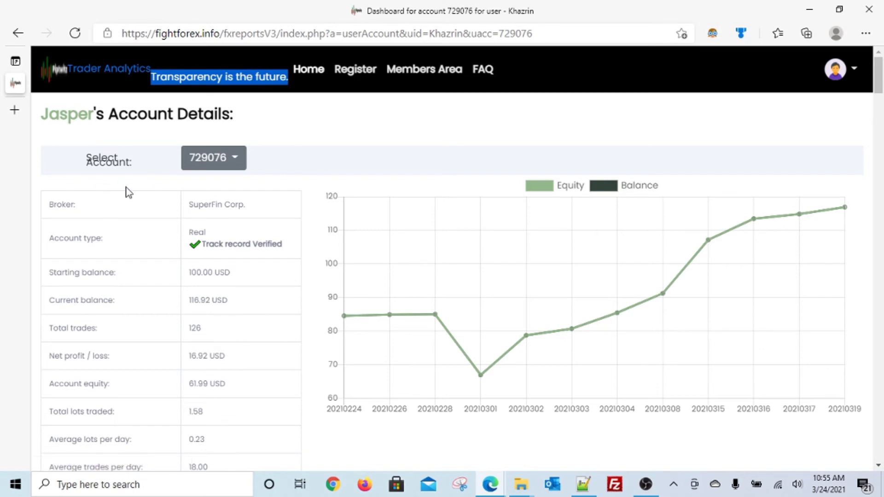
{"action": "key", "text": "alt+Tab"}
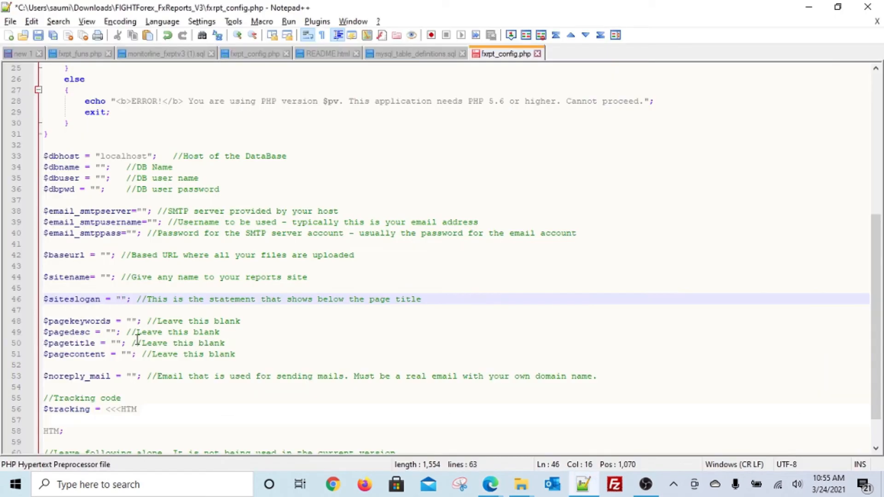
Review lines 48–51 and the blank $noreply_mail setting with its real-domain email comment
{"action": "scroll", "coordinate": [137, 339], "scroll_direction": "down", "scroll_amount": 1}
{"action": "left_click_drag", "start_coordinate": [133, 288], "coordinate": [145, 328]}
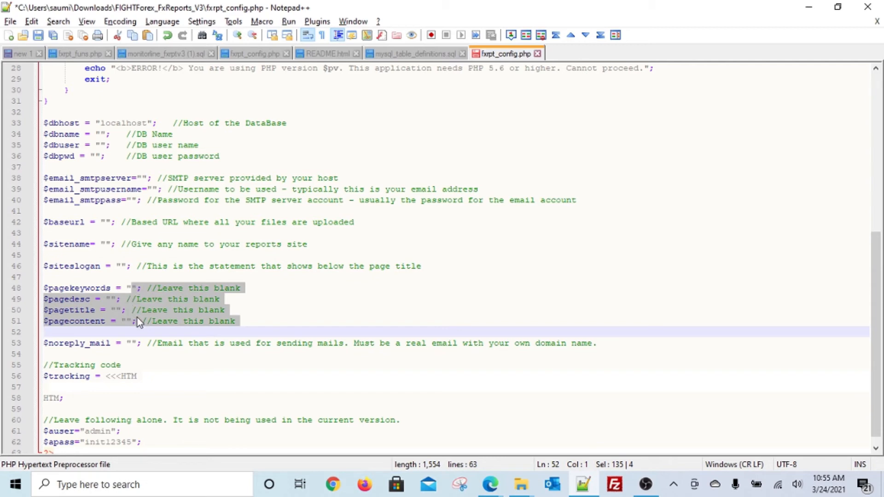
{"action": "left_click", "coordinate": [131, 344]}
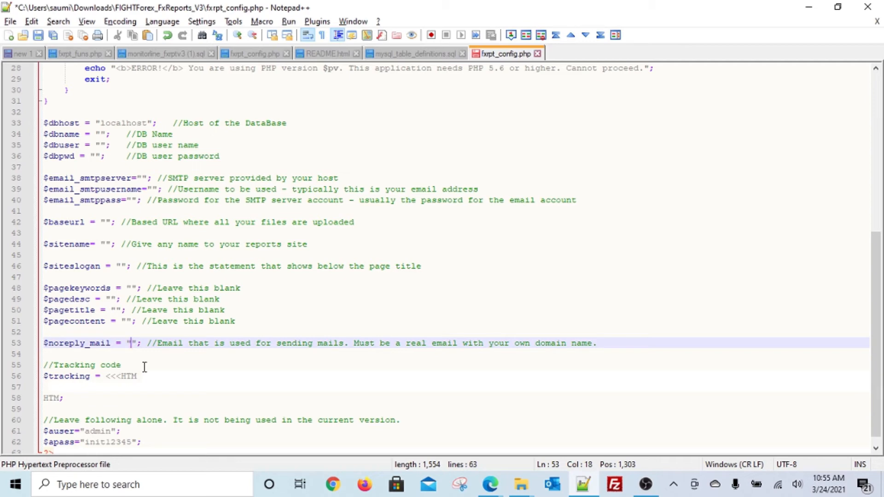
{"action": "left_click_drag", "start_coordinate": [54, 343], "coordinate": [106, 346]}
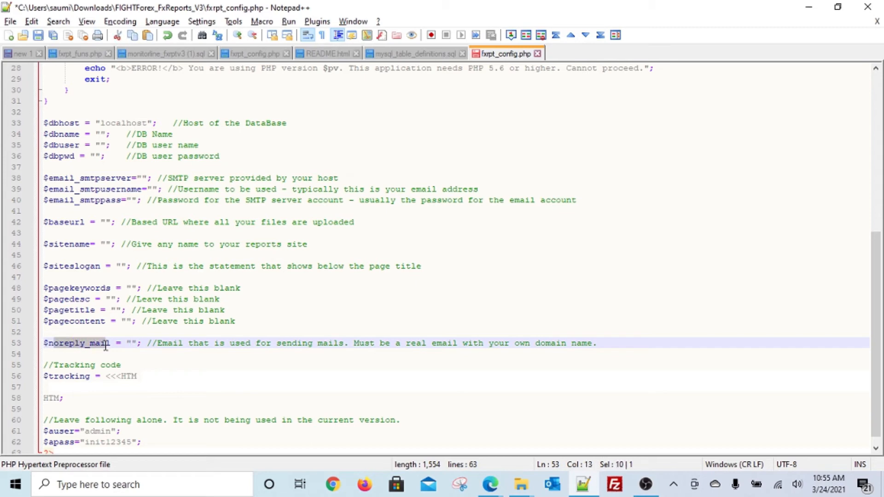
{"action": "left_click", "coordinate": [130, 344]}
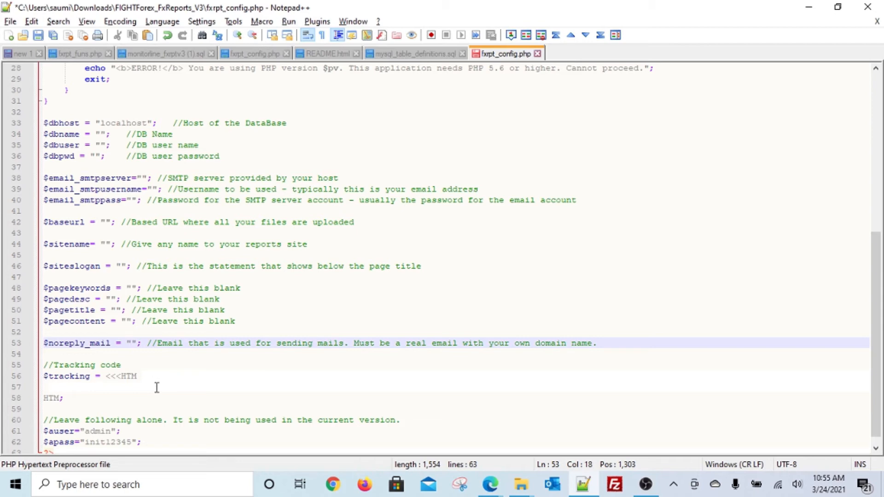
{"action": "left_click_drag", "start_coordinate": [171, 344], "coordinate": [607, 346]}
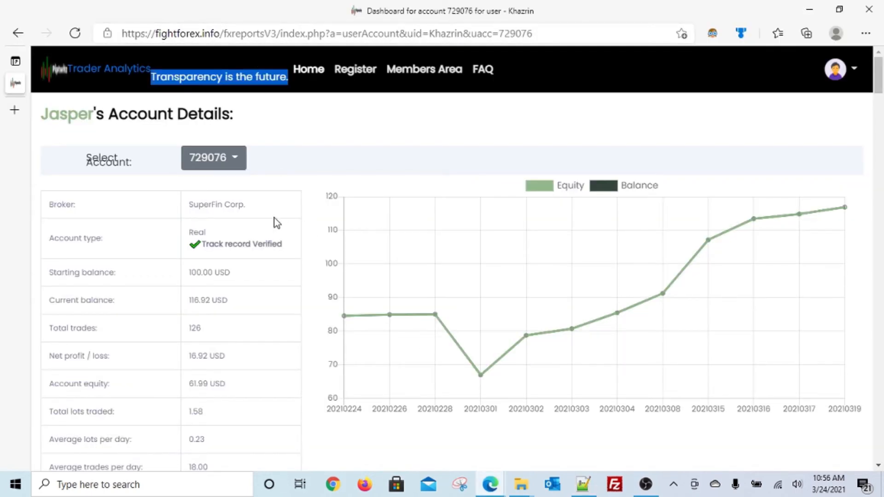
Scroll the 5 email accounts to find the fightforex.info no-reply mailbox, then return to Notepad++
{"action": "key", "text": "alt+Tab"}
{"action": "key", "text": "alt+Tab"}
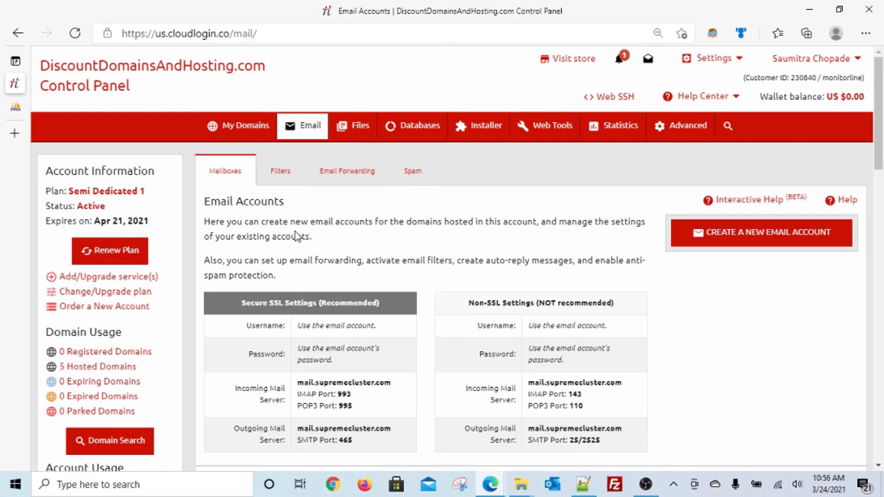
{"action": "scroll", "coordinate": [279, 258], "scroll_direction": "down", "scroll_amount": 7}
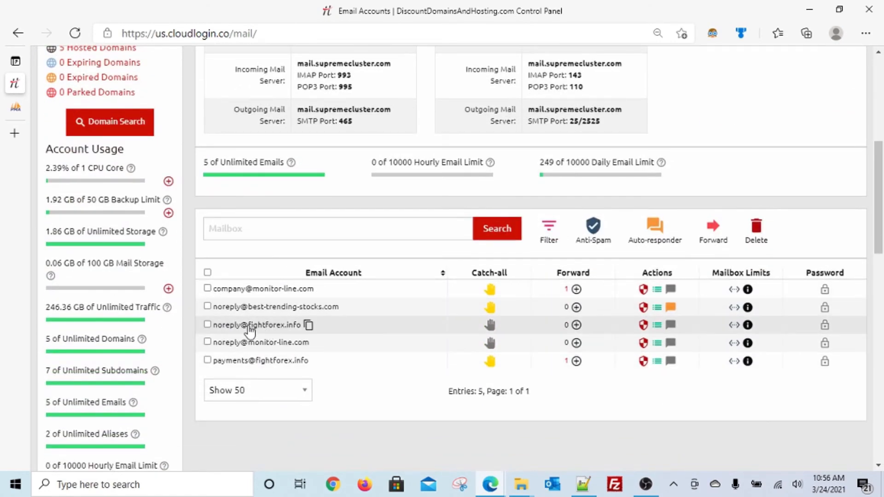
{"action": "key", "text": "alt+Tab"}
{"action": "key", "text": "alt+Tab"}
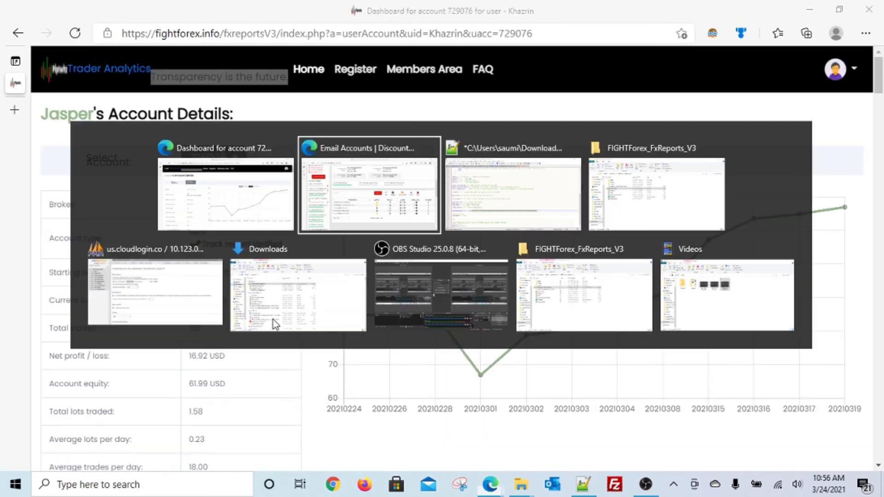
{"action": "key", "text": "alt+Tab"}
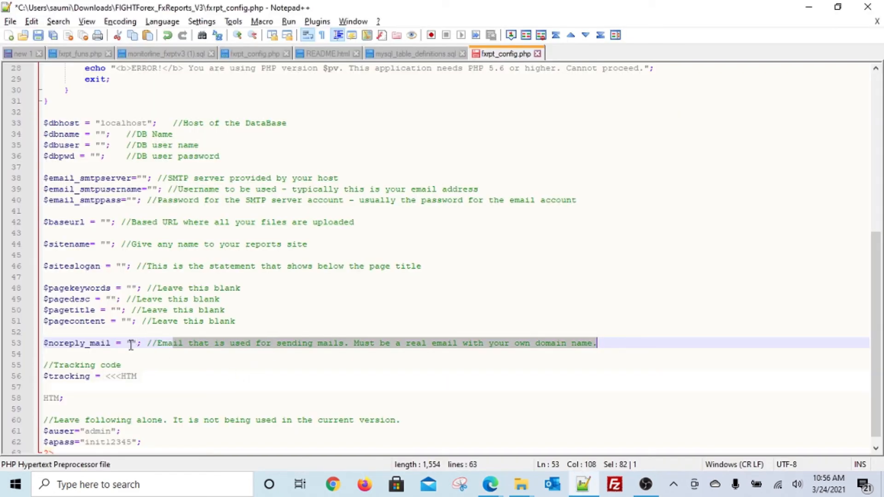
Review the $noreply_mail, tracking code, admin login and DB password comment lines in fxrpt_config.php
{"action": "left_click", "coordinate": [130, 343]}
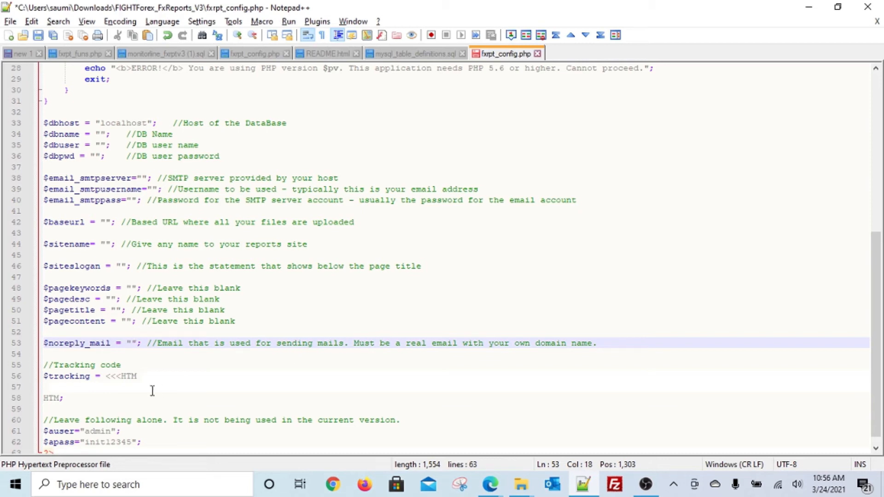
{"action": "left_click_drag", "start_coordinate": [95, 378], "coordinate": [177, 436]}
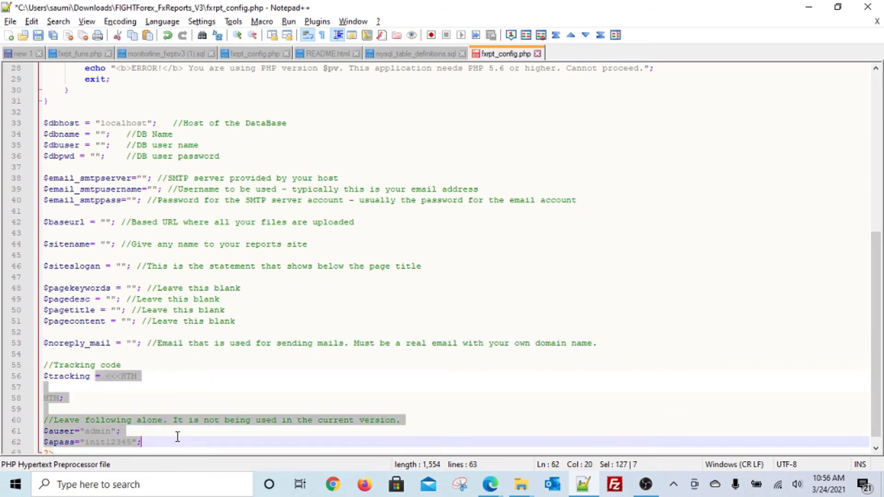
{"action": "left_click", "coordinate": [106, 386]}
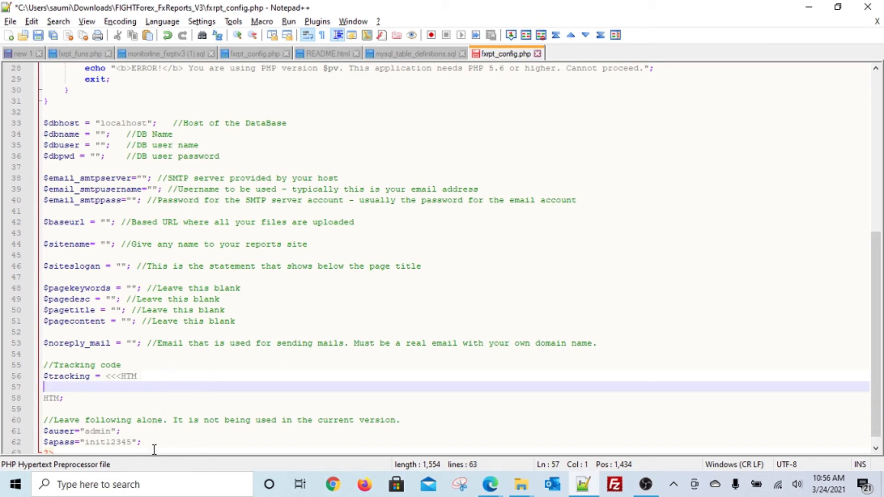
{"action": "left_click_drag", "start_coordinate": [153, 444], "coordinate": [45, 419]}
{"action": "scroll", "coordinate": [133, 418], "scroll_direction": "up", "scroll_amount": 9}
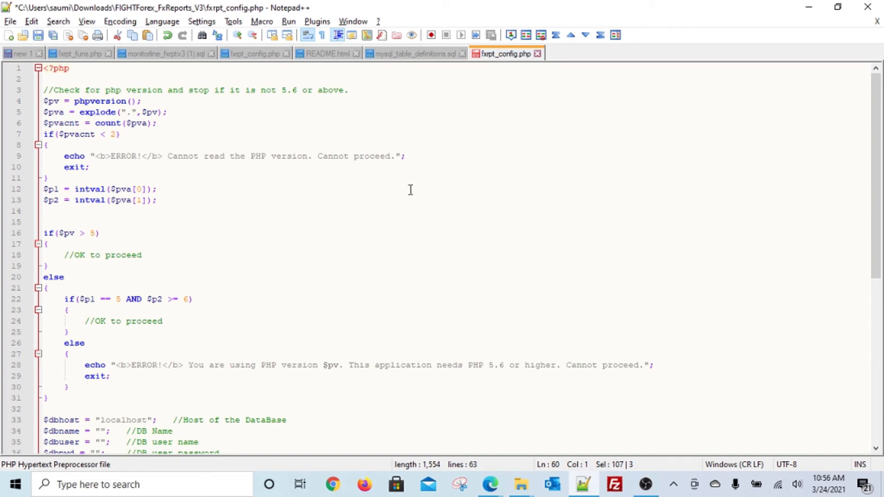
{"action": "scroll", "coordinate": [196, 143], "scroll_direction": "down", "scroll_amount": 2}
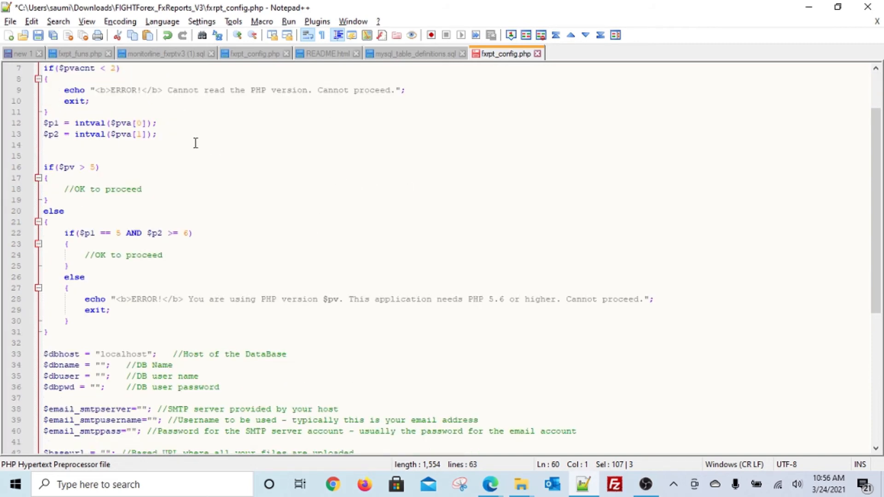
{"action": "scroll", "coordinate": [201, 289], "scroll_direction": "down", "scroll_amount": 4}
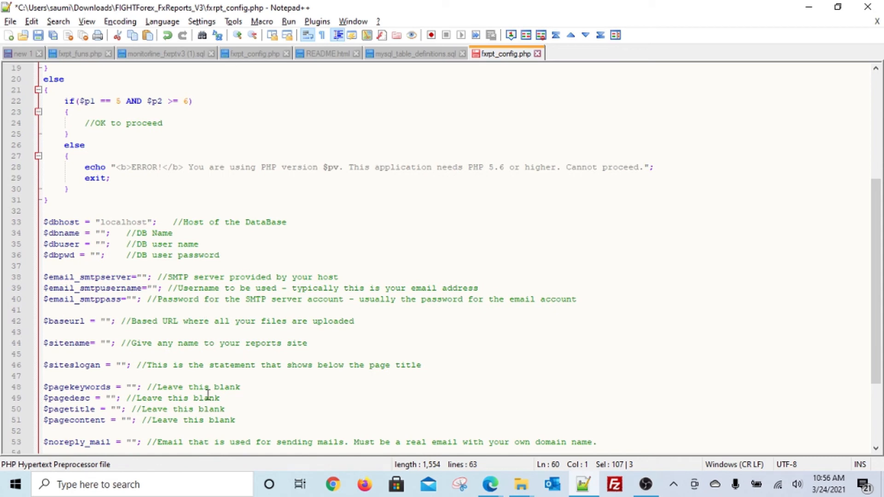
{"action": "left_click_drag", "start_coordinate": [142, 255], "coordinate": [220, 256]}
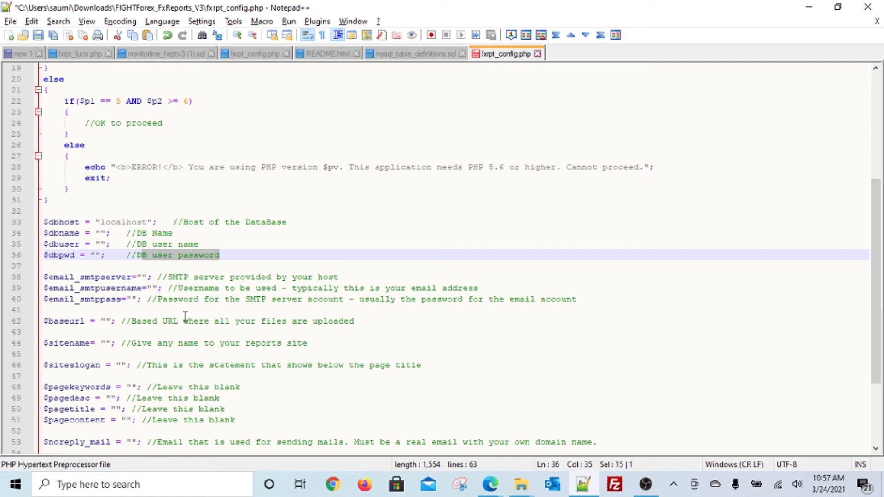
Bring the FIGHTForex_FxReports_V3 folder forward in File Explorer
{"action": "key", "text": "alt+Tab"}
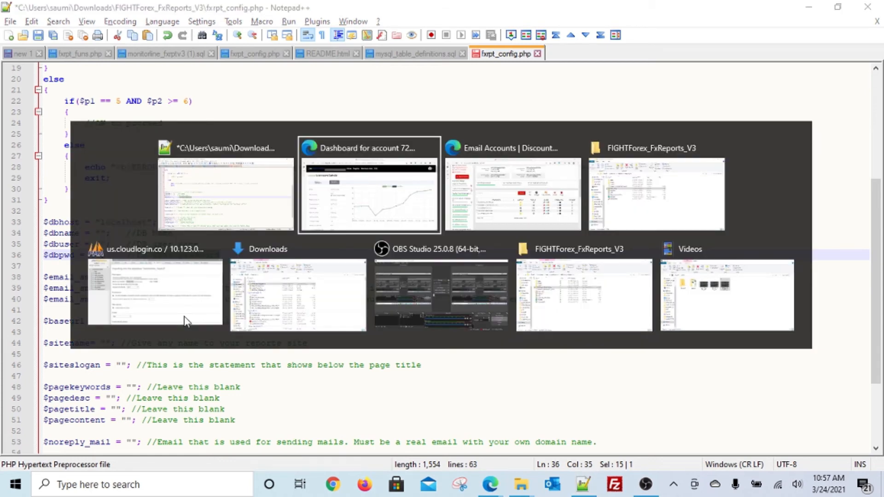
{"action": "key", "text": "alt+Tab"}
{"action": "key", "text": "alt+Tab"}
{"action": "left_click", "coordinate": [187, 303]}
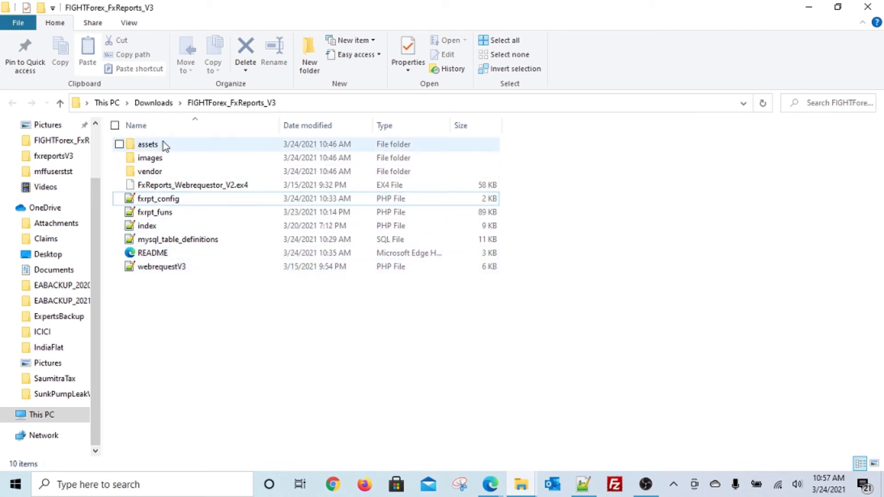
Switch to the hosting control panel and open its File Manager
{"action": "key", "text": "alt+Tab"}
{"action": "key", "text": "alt+Tab"}
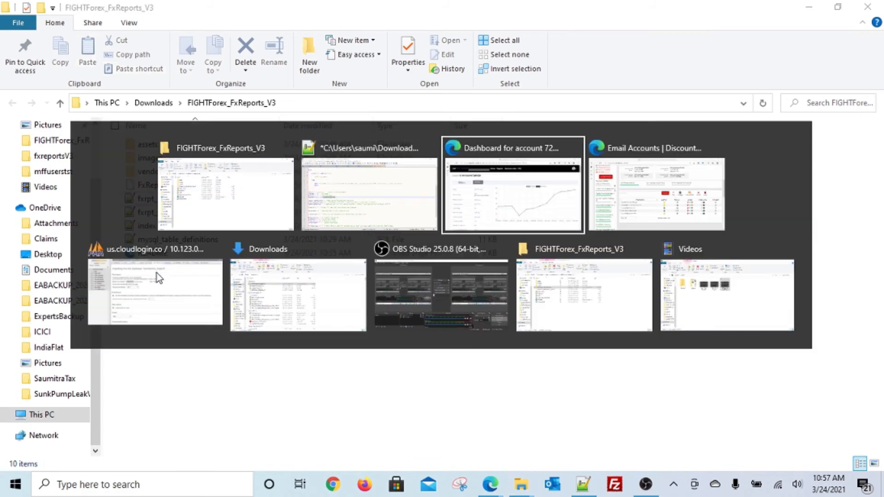
{"action": "key", "text": "alt+Tab"}
{"action": "scroll", "coordinate": [194, 283], "scroll_direction": "up", "scroll_amount": 7}
{"action": "mouse_move", "coordinate": [352, 138]}
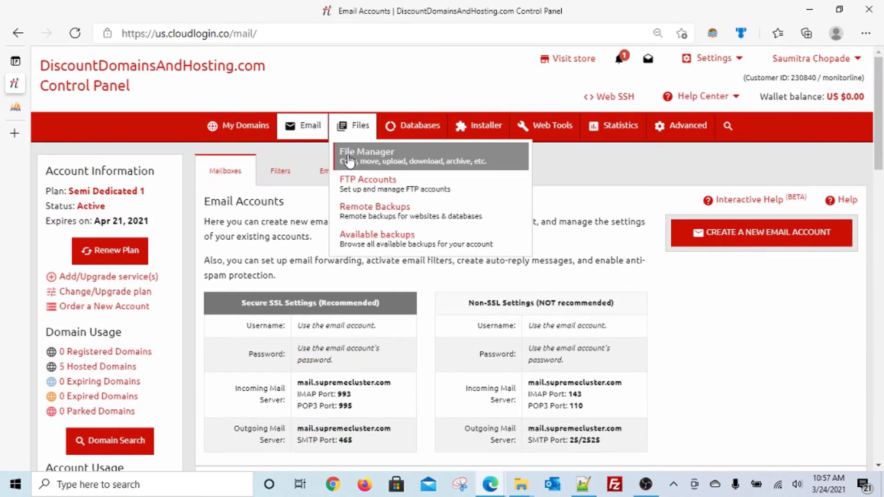
{"action": "left_click", "coordinate": [348, 156]}
Expand fightforex.info and its fxreportsV3 folder to list the uploaded files
{"action": "scroll", "coordinate": [366, 324], "scroll_direction": "down", "scroll_amount": 3}
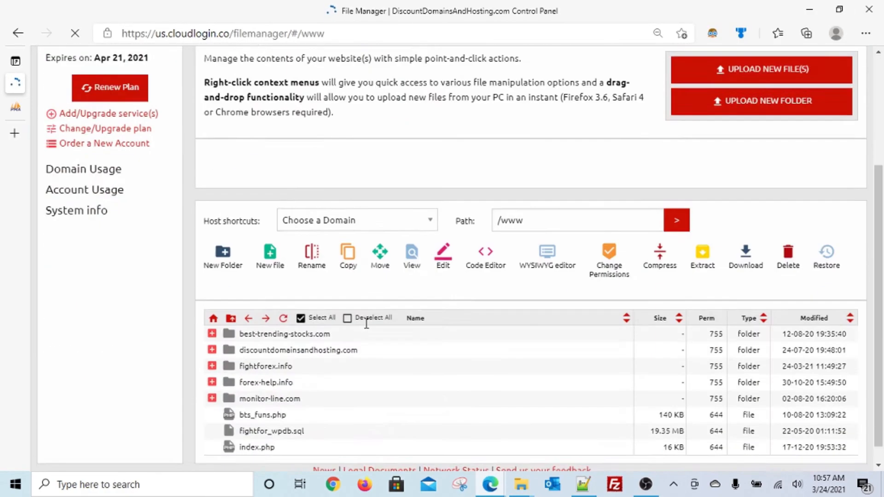
{"action": "left_click", "coordinate": [264, 348]}
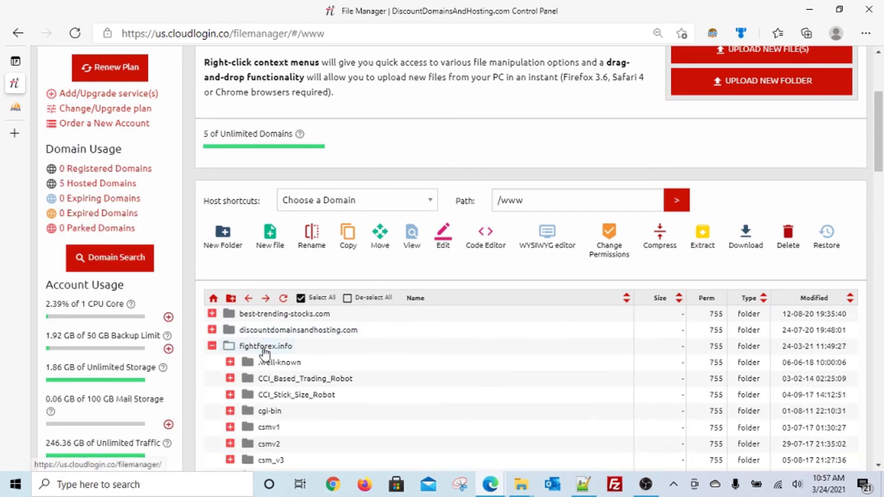
{"action": "scroll", "coordinate": [265, 352], "scroll_direction": "down", "scroll_amount": 4}
{"action": "scroll", "coordinate": [263, 371], "scroll_direction": "down", "scroll_amount": 2}
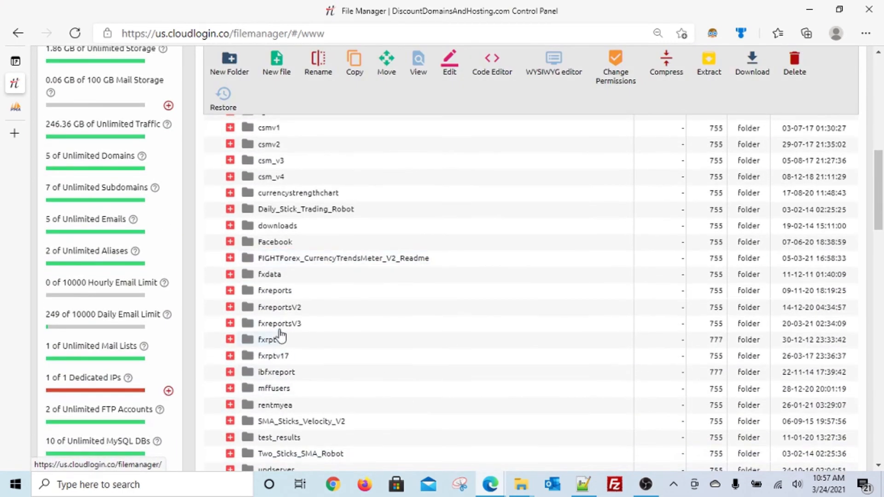
{"action": "left_click", "coordinate": [230, 323]}
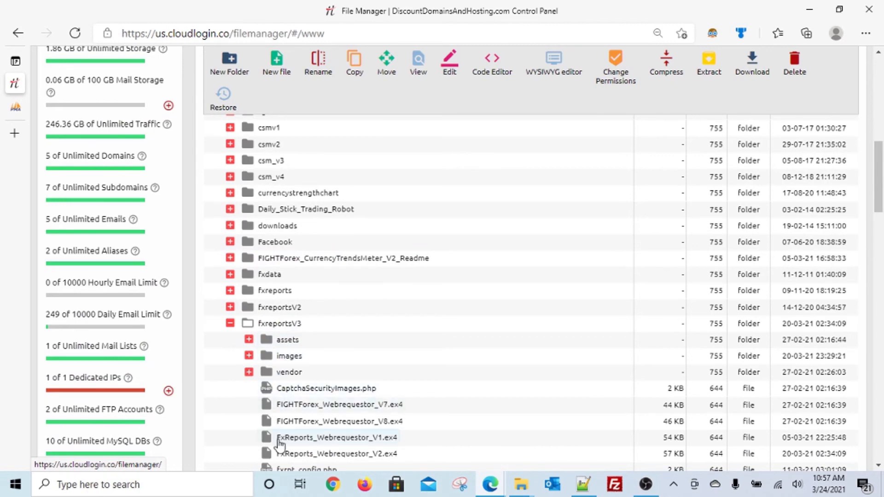
{"action": "scroll", "coordinate": [316, 291], "scroll_direction": "up", "scroll_amount": 10}
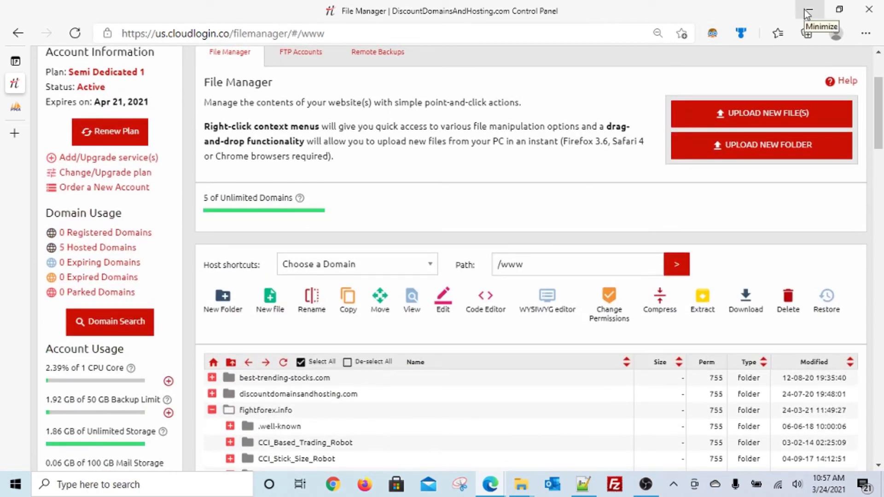
Minimize the browser and select FxReports_Webrequestor_V2.ex4 in the local FIGHTForex_FxReports_V3 folder
{"action": "left_click", "coordinate": [807, 13]}
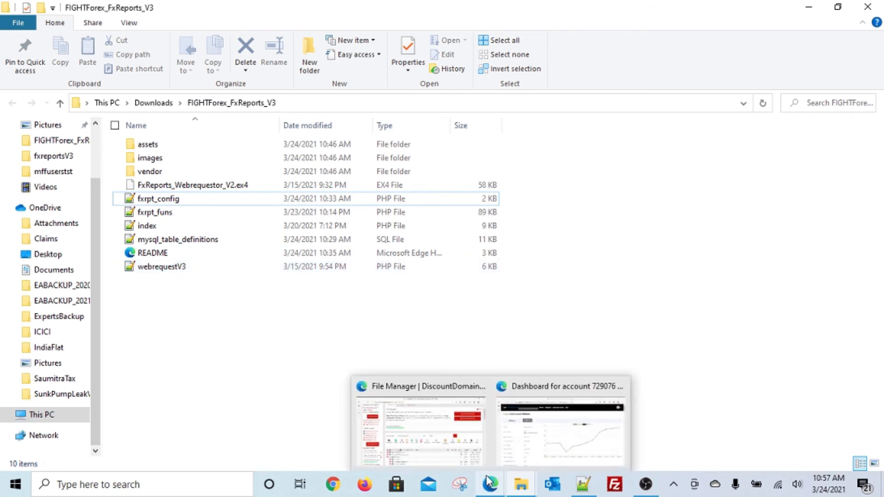
{"action": "left_click", "coordinate": [236, 186]}
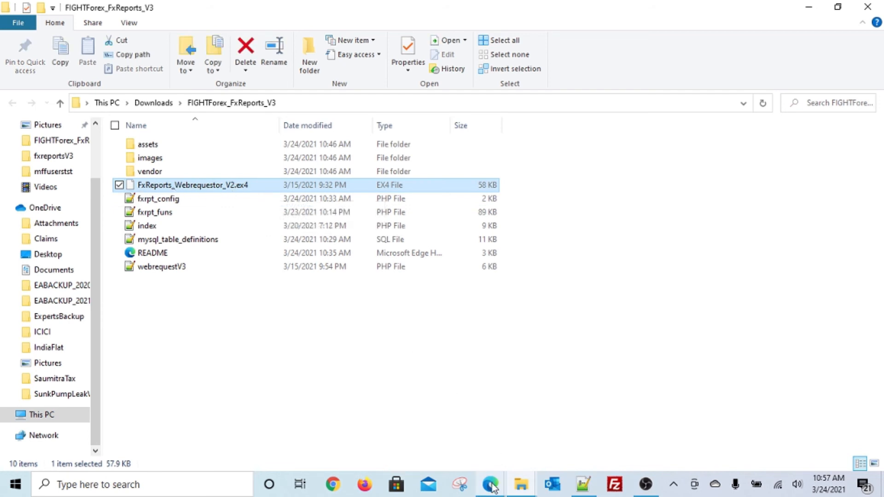
{"action": "mouse_move", "coordinate": [490, 487]}
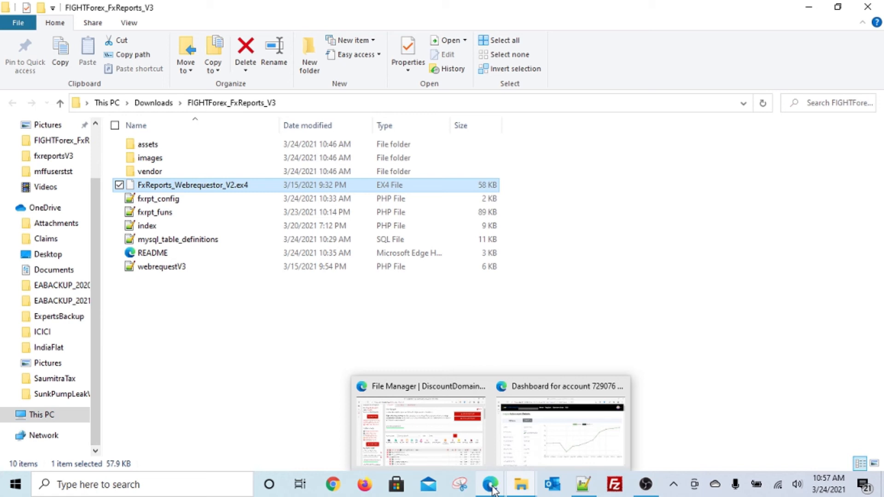
Trim the dashboard address to fightforex.info/fxreportsV3/ and load the Top 20 accounts home page
{"action": "left_click", "coordinate": [524, 454]}
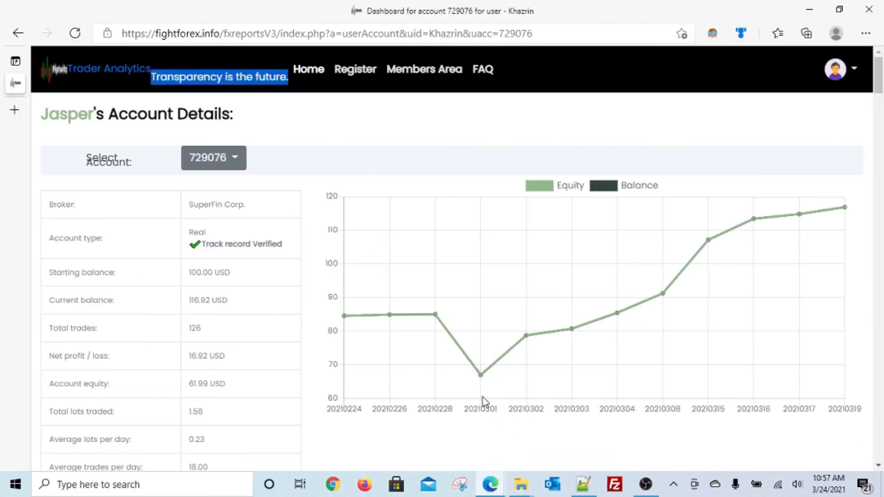
{"action": "left_click", "coordinate": [281, 33]}
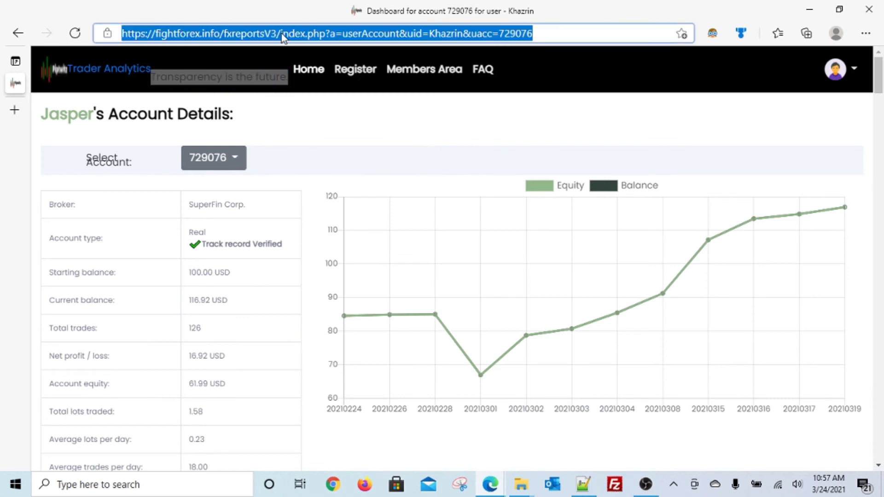
{"action": "left_click", "coordinate": [280, 33]}
{"action": "key", "text": "shift+End"}
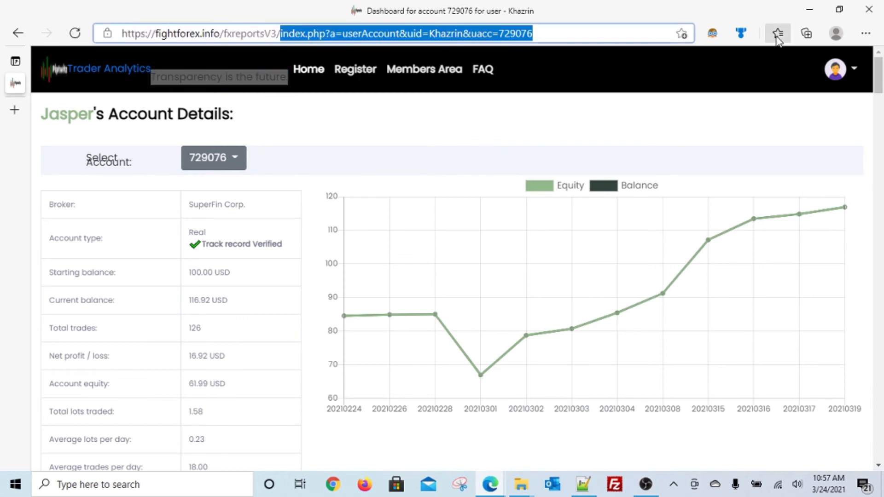
{"action": "key", "text": "Delete"}
{"action": "key", "text": "Return"}
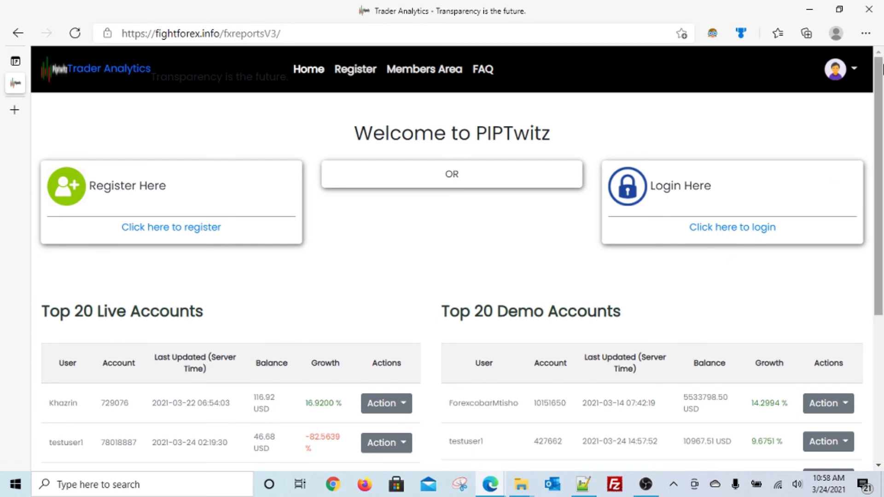
{"action": "scroll", "coordinate": [227, 321], "scroll_direction": "down", "scroll_amount": 1}
{"action": "scroll", "coordinate": [227, 320], "scroll_direction": "down", "scroll_amount": 5}
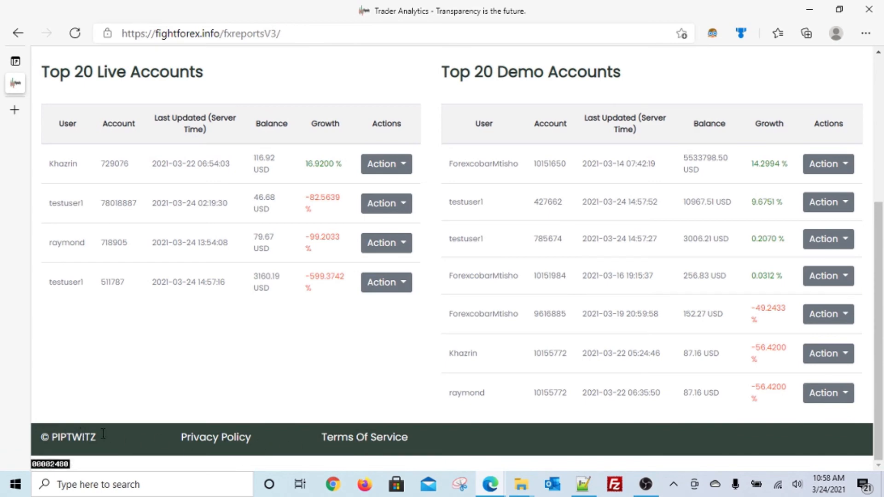
{"action": "scroll", "coordinate": [319, 341], "scroll_direction": "up", "scroll_amount": 5}
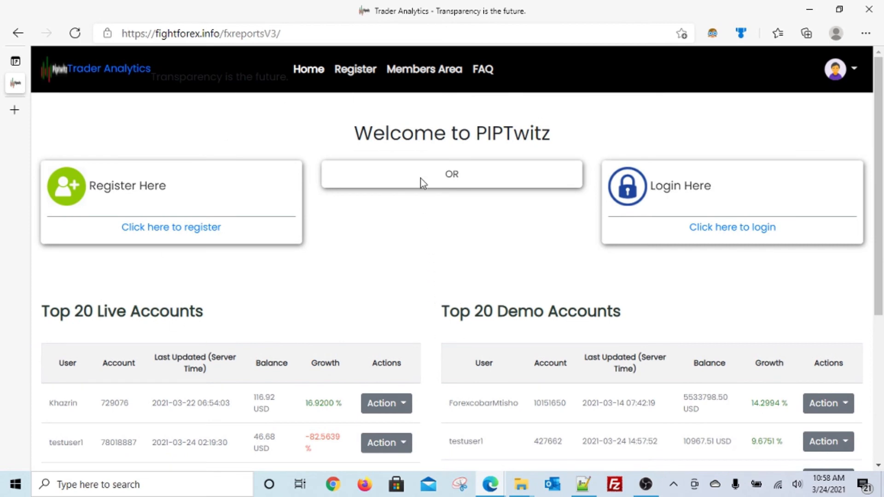
Log in to the Members Area with the test member's username and password
{"action": "left_click", "coordinate": [429, 71]}
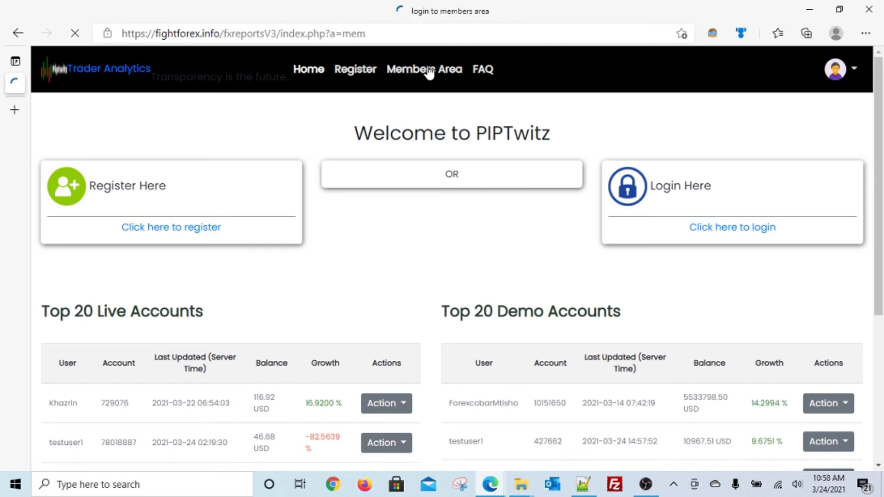
{"action": "left_click_drag", "start_coordinate": [470, 128], "coordinate": [424, 128]}
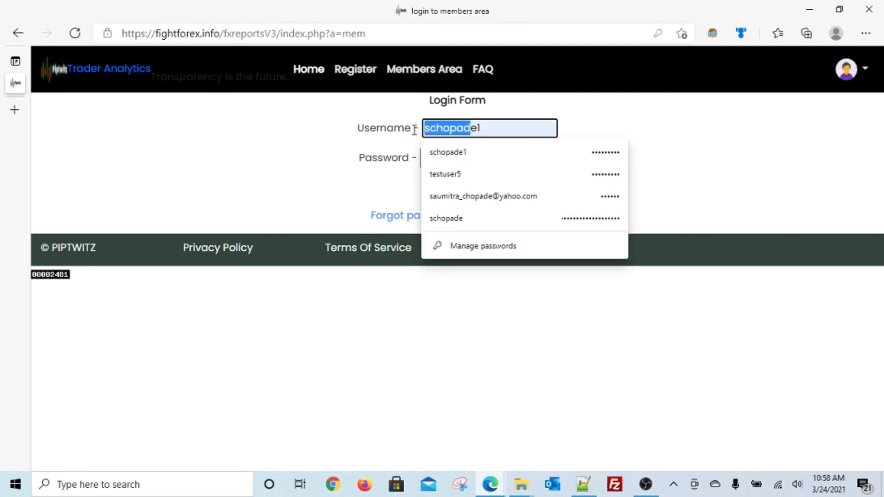
{"action": "left_click_drag", "start_coordinate": [504, 130], "coordinate": [372, 126]}
{"action": "type", "text": "testuser"}
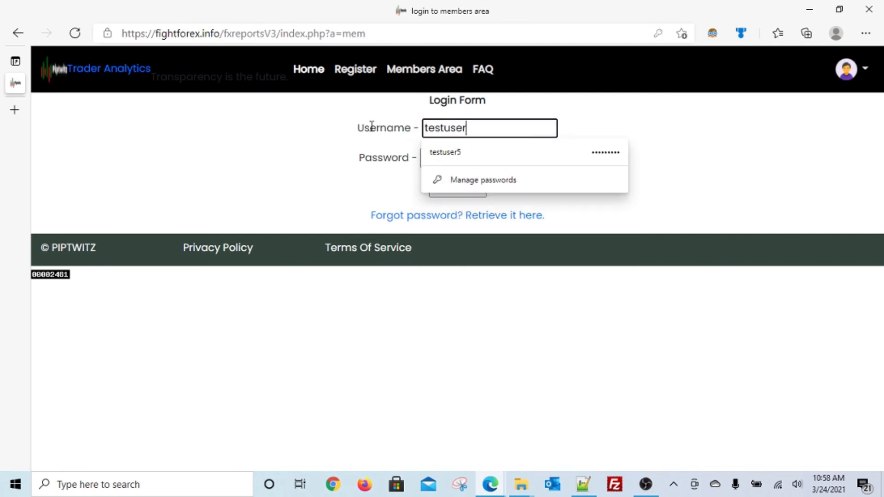
{"action": "type", "text": "1"}
{"action": "key", "text": "Tab"}
{"action": "type", "text": "test"}
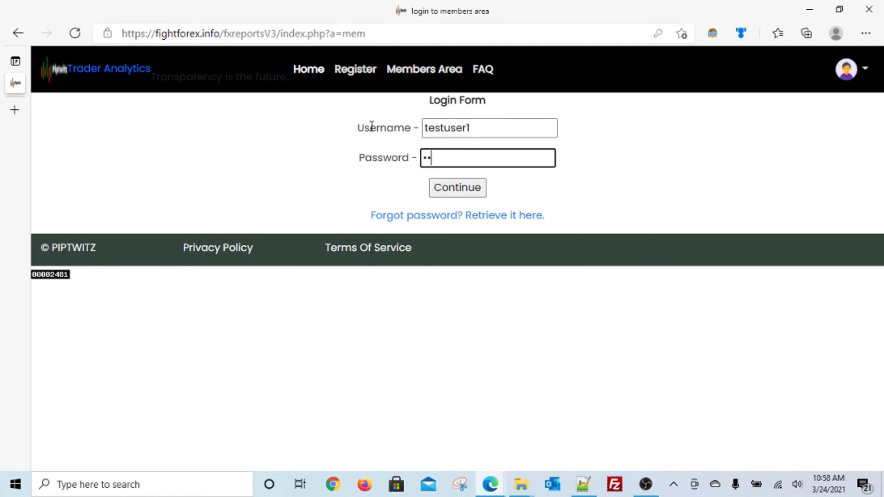
{"action": "type", "text": "user1"}
{"action": "left_click", "coordinate": [461, 191]}
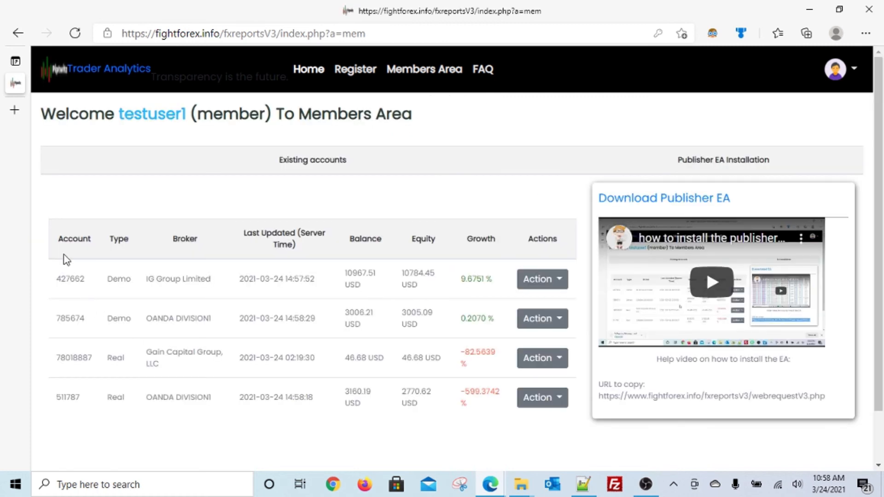
Highlight the account rows, then the webrequestV3.php Publisher EA URL under 'URL to copy'
{"action": "left_click_drag", "start_coordinate": [78, 280], "coordinate": [462, 413]}
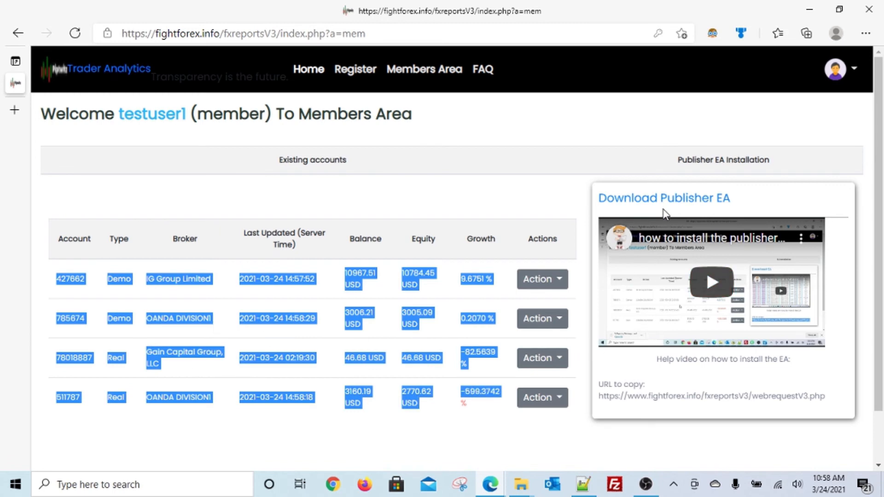
{"action": "key", "text": "alt+Tab"}
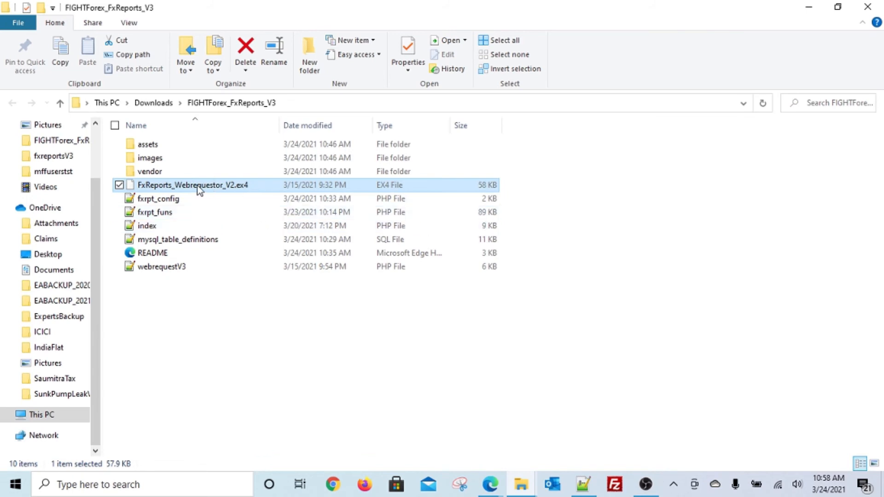
{"action": "key", "text": "alt+Tab"}
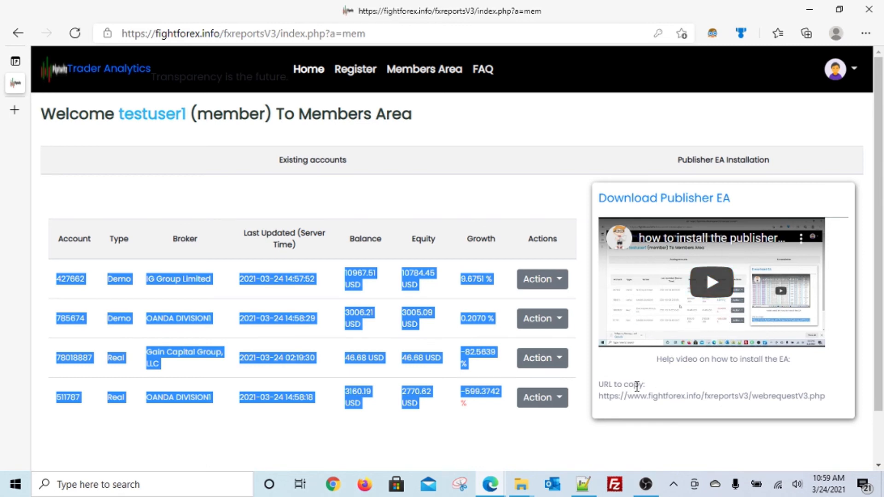
{"action": "left_click", "coordinate": [600, 398]}
{"action": "left_click_drag", "start_coordinate": [600, 399], "coordinate": [826, 395]}
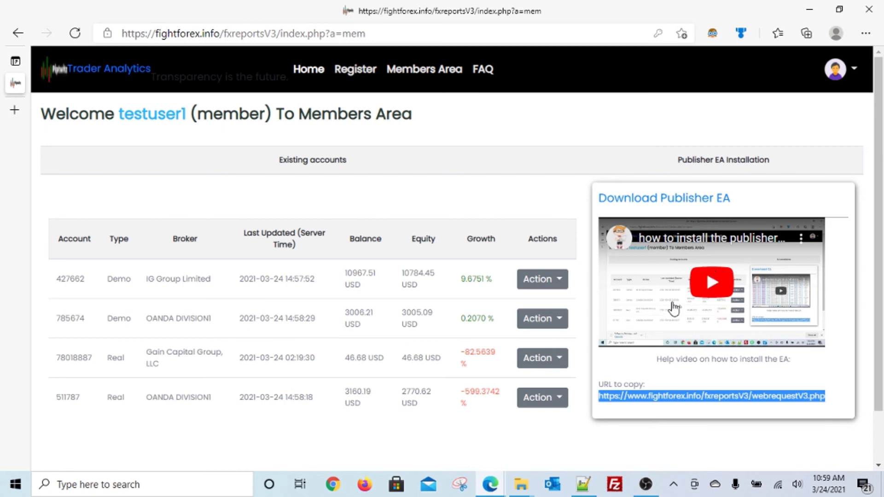
{"action": "left_click", "coordinate": [597, 402]}
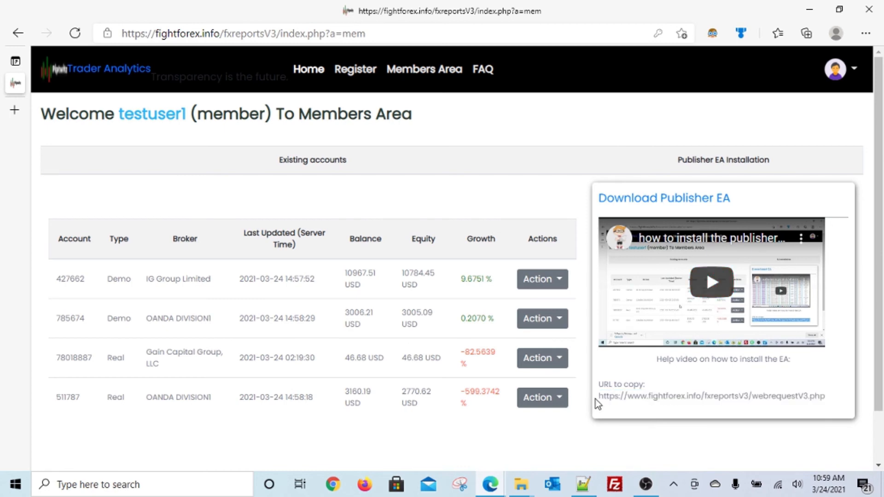
{"action": "left_click_drag", "start_coordinate": [595, 399], "coordinate": [834, 394]}
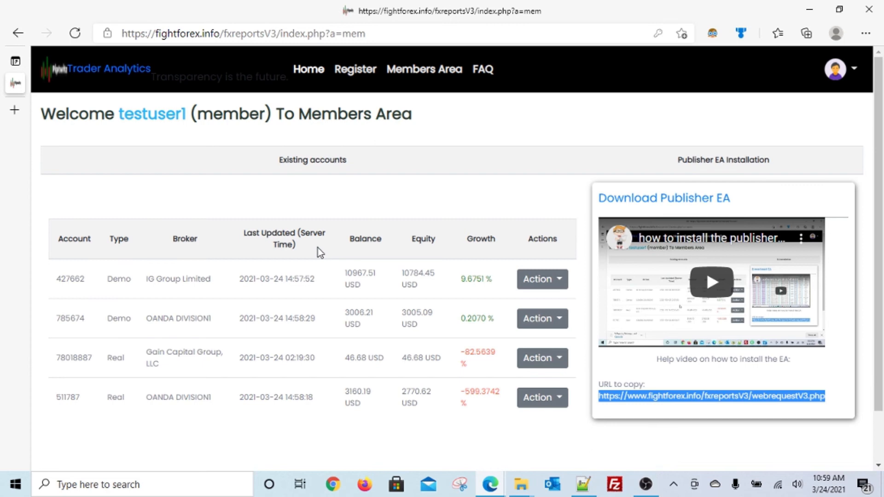
Open fxrpt_funs.php from the FIGHTForex_FxReports_V3 folder in Notepad++
{"action": "left_click", "coordinate": [587, 483]}
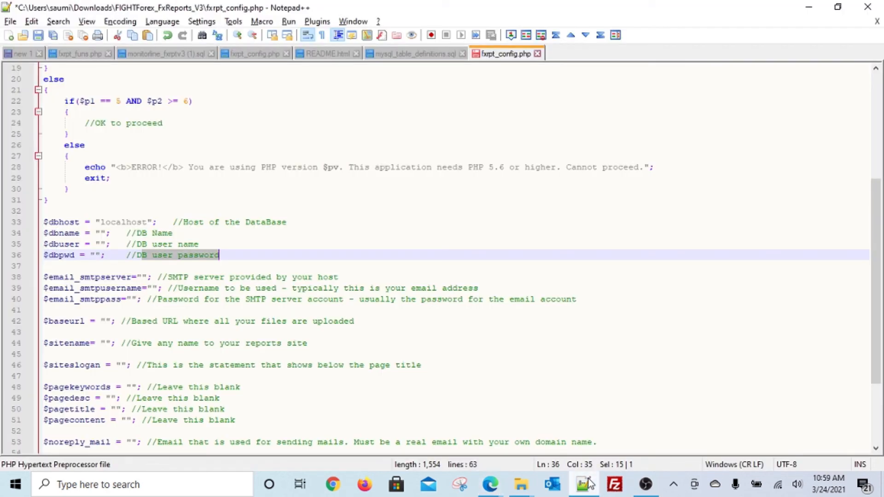
{"action": "left_click", "coordinate": [85, 58]}
{"action": "left_click", "coordinate": [135, 186]}
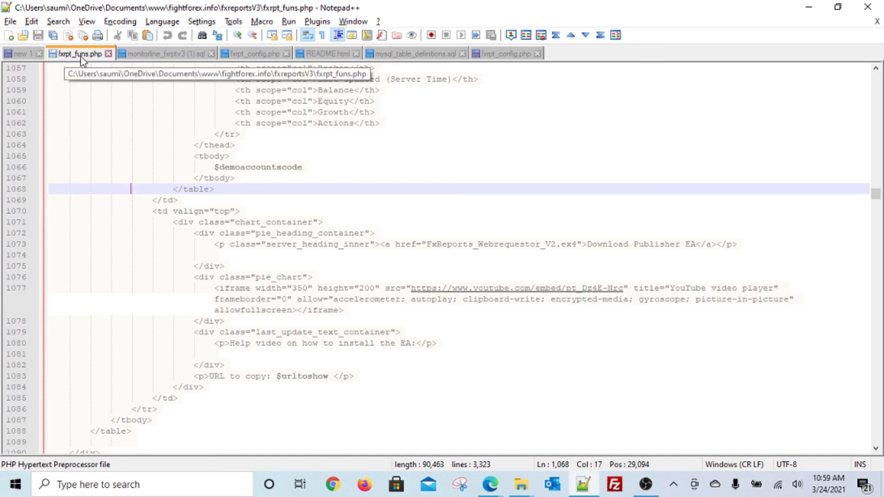
{"action": "key", "text": "alt+Tab"}
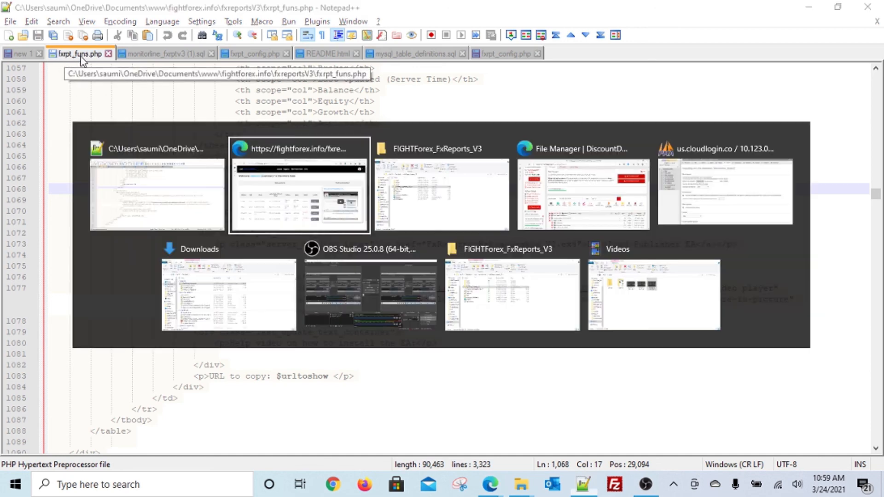
{"action": "key", "text": "alt+Tab"}
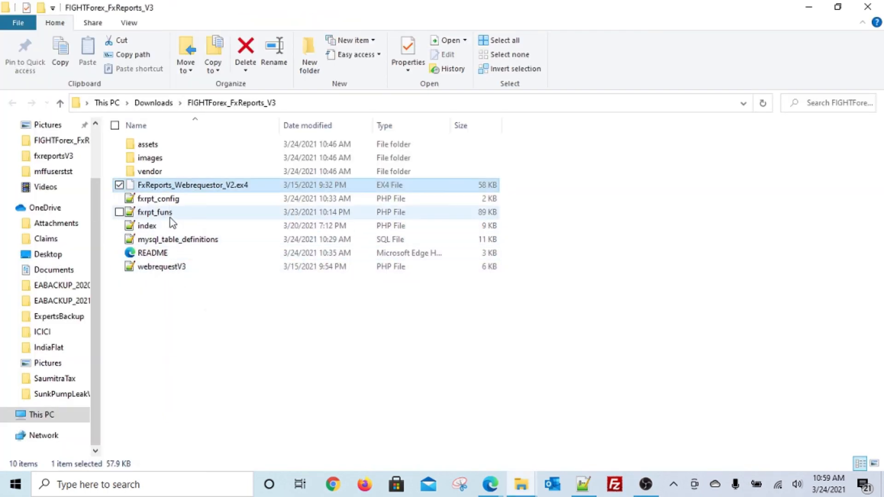
{"action": "double_click", "coordinate": [170, 218]}
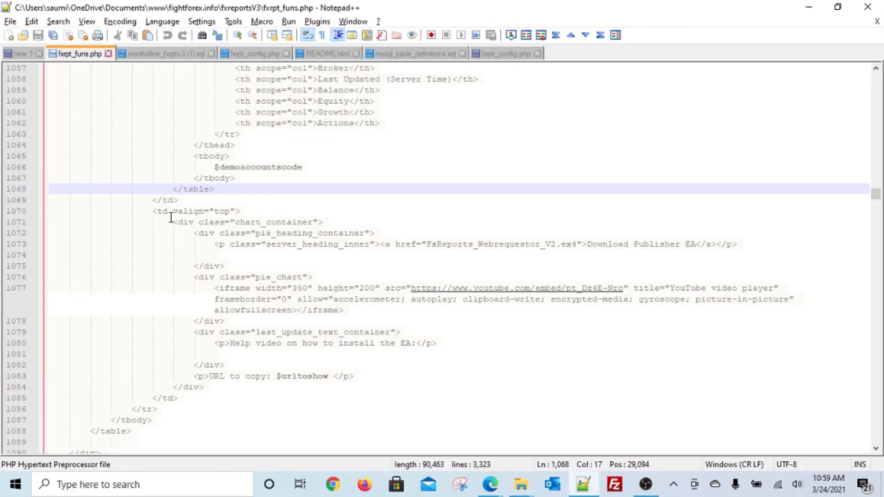
Search for send_mail and select the SMTP port 25 on line 708 in send_mail_plain_new
{"action": "key", "text": "ctrl+f"}
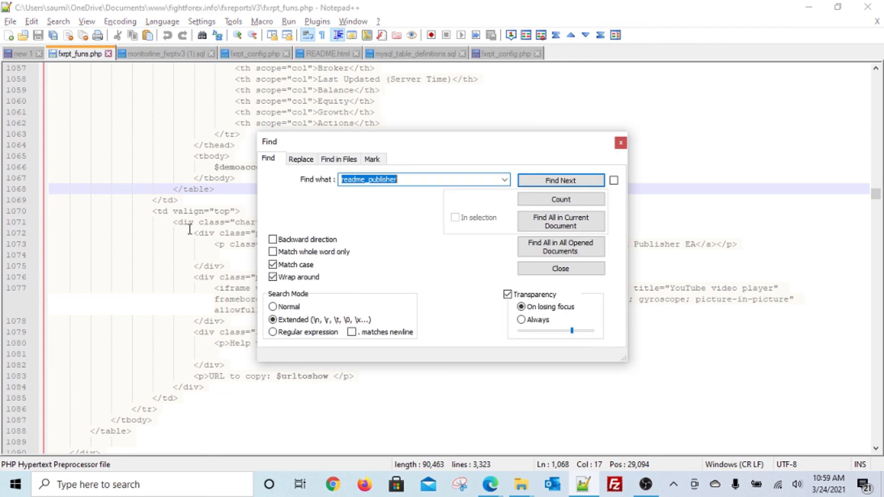
{"action": "type", "text": "send_mail_"}
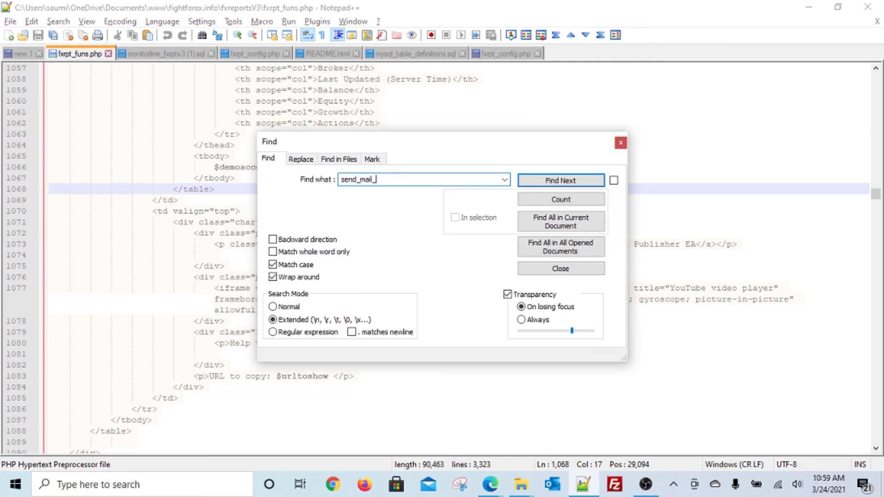
{"action": "key", "text": "Return"}
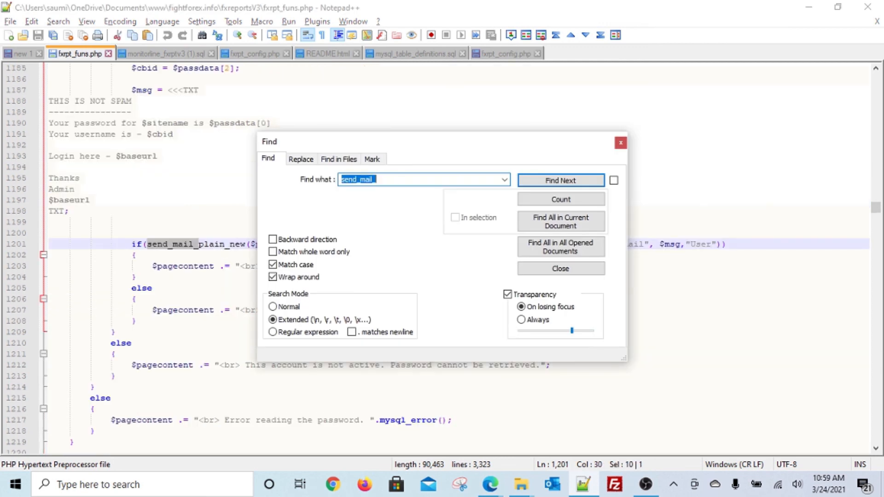
{"action": "key", "text": "Return"}
{"action": "key", "text": "Return"}
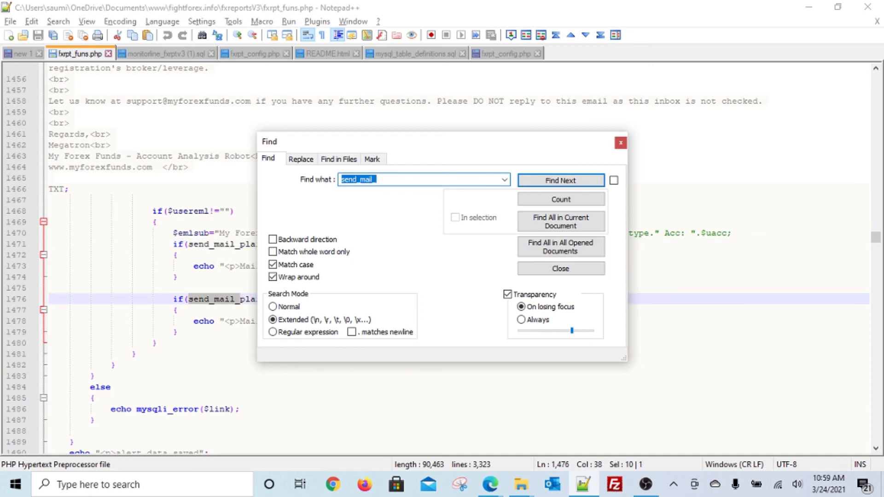
{"action": "key", "text": "Return"}
{"action": "key", "text": "Escape"}
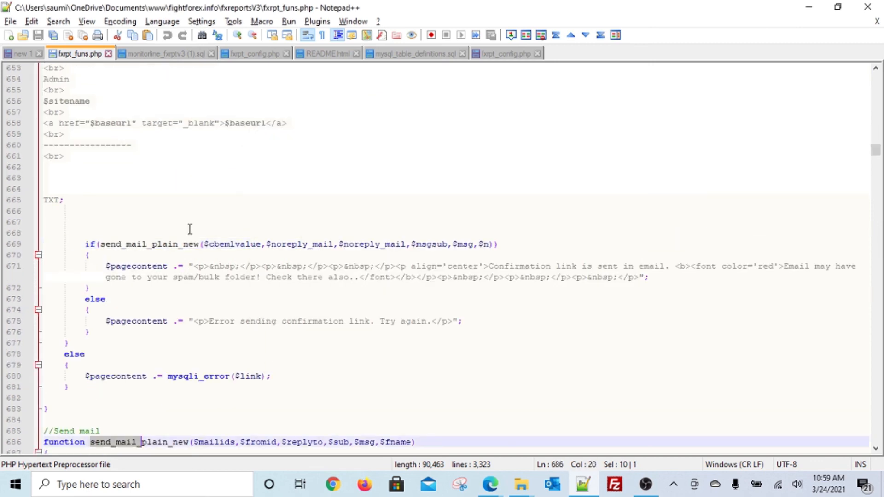
{"action": "scroll", "coordinate": [203, 293], "scroll_direction": "down", "scroll_amount": 8}
{"action": "scroll", "coordinate": [203, 292], "scroll_direction": "down", "scroll_amount": 3}
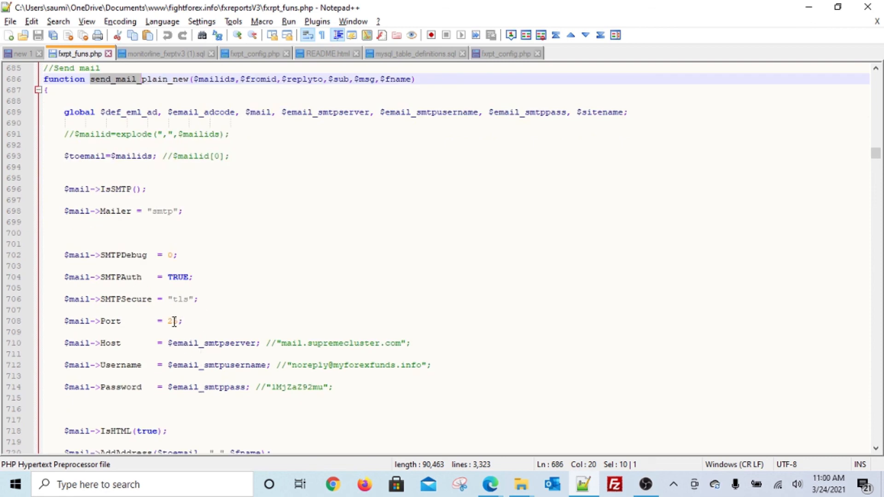
{"action": "left_click_drag", "start_coordinate": [179, 320], "coordinate": [169, 320]}
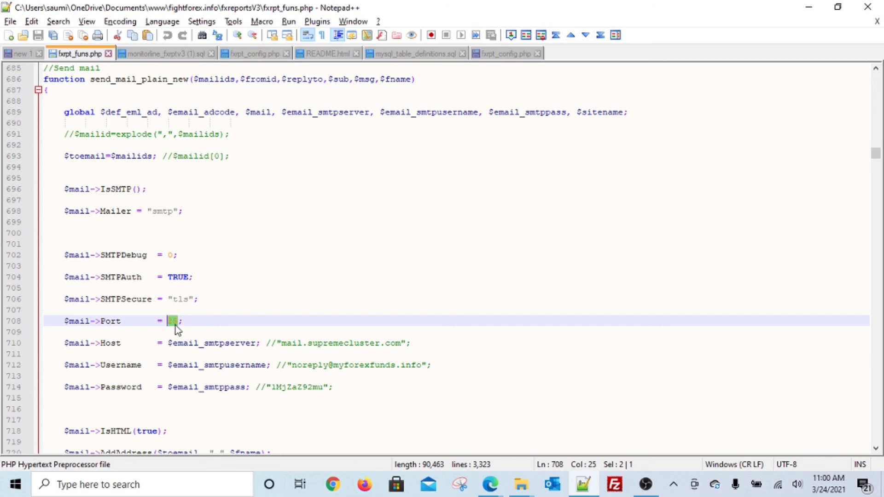
{"action": "key", "text": "alt+Tab"}
{"action": "key", "text": "alt+Tab"}
{"action": "key", "text": "alt+Tab"}
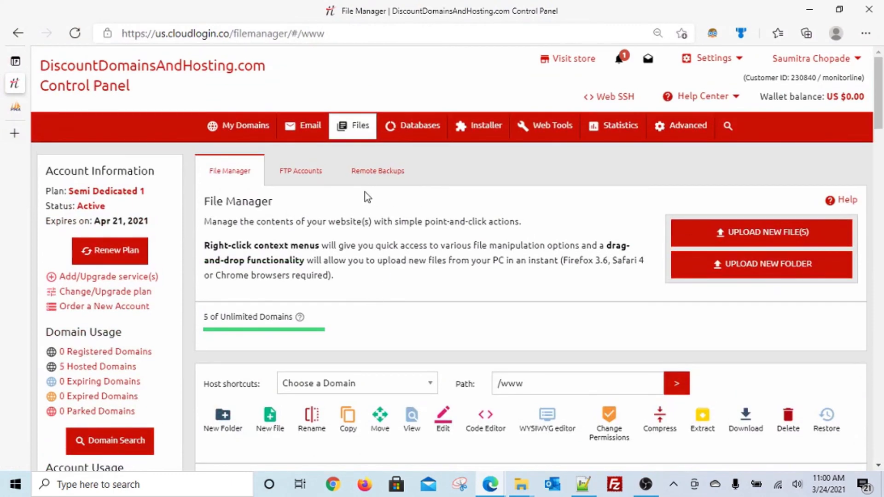
Check the non-SSL SMTP port 25 on the Email > Mailboxes page, then return to Notepad++
{"action": "mouse_move", "coordinate": [312, 130]}
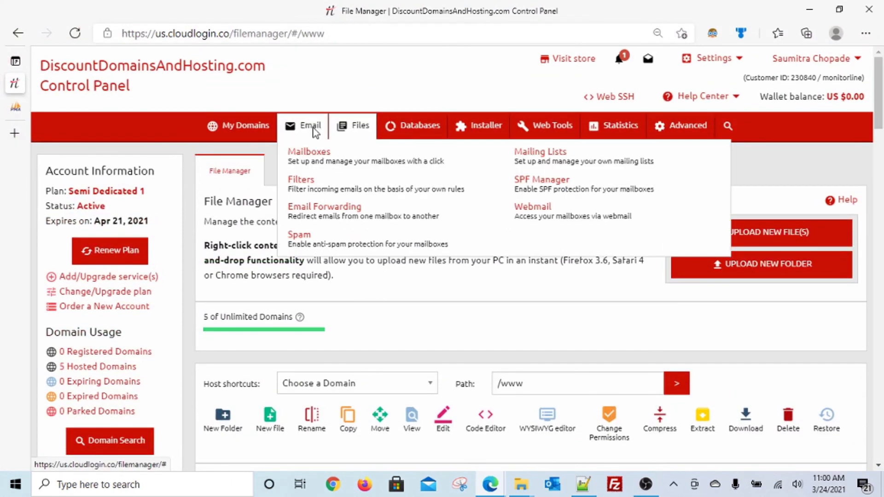
{"action": "left_click", "coordinate": [312, 162]}
{"action": "scroll", "coordinate": [346, 287], "scroll_direction": "down", "scroll_amount": 3}
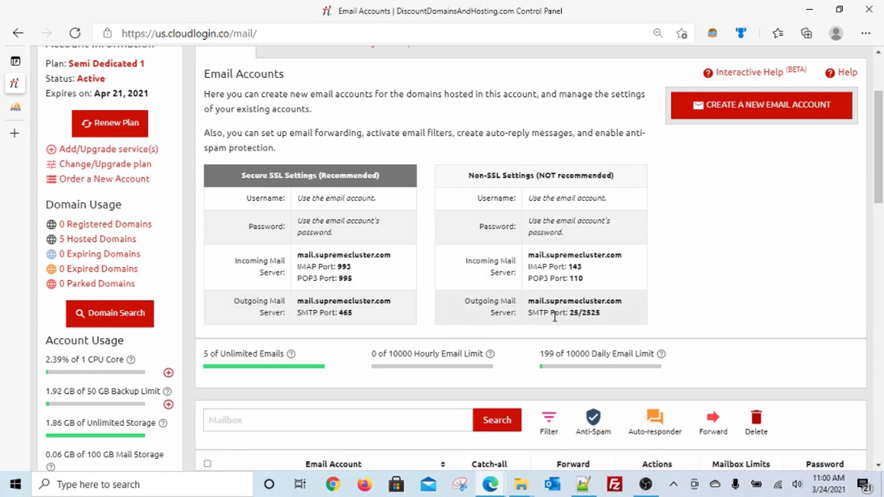
{"action": "left_click_drag", "start_coordinate": [570, 315], "coordinate": [579, 314]}
{"action": "scroll", "coordinate": [542, 240], "scroll_direction": "up", "scroll_amount": 3}
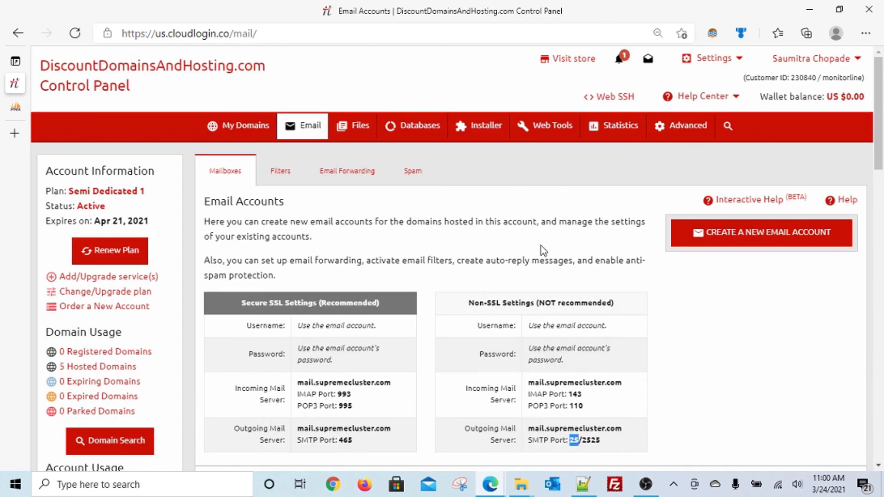
{"action": "key", "text": "alt+Tab"}
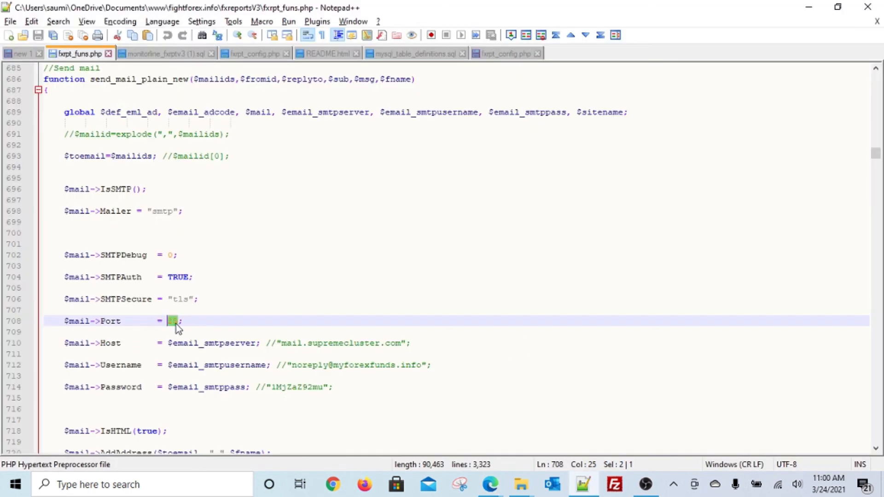
Review the tls and Port 25 mail settings near line 708, then return to the members area
{"action": "scroll", "coordinate": [176, 324], "scroll_direction": "down", "scroll_amount": 2}
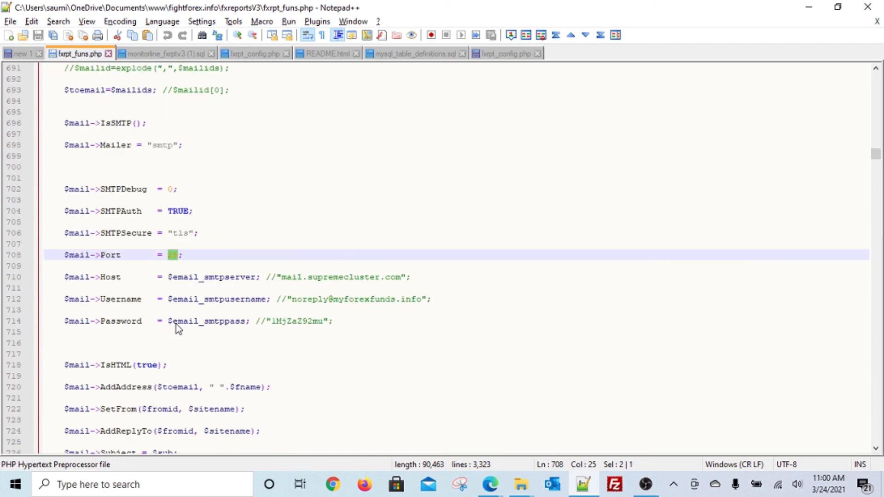
{"action": "scroll", "coordinate": [176, 324], "scroll_direction": "down", "scroll_amount": 3}
{"action": "scroll", "coordinate": [176, 327], "scroll_direction": "up", "scroll_amount": 6}
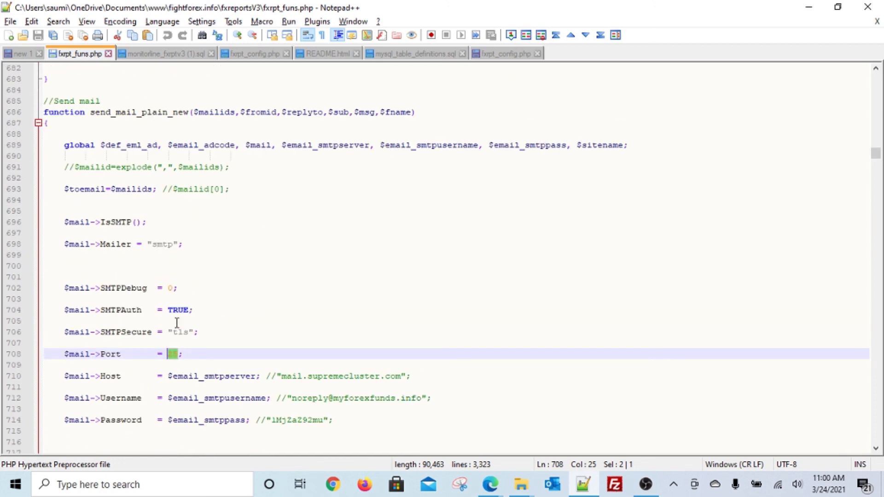
{"action": "key", "text": "alt+Tab"}
{"action": "key", "text": "alt+Tab"}
{"action": "key", "text": "alt+Tab"}
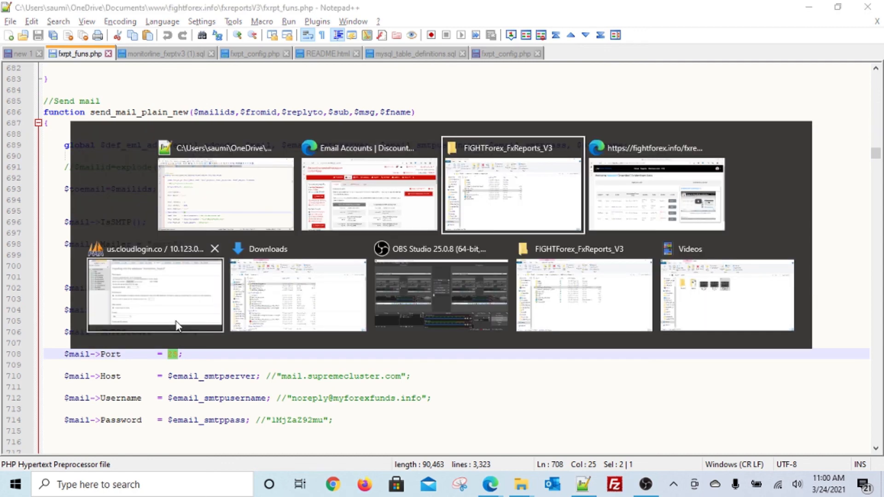